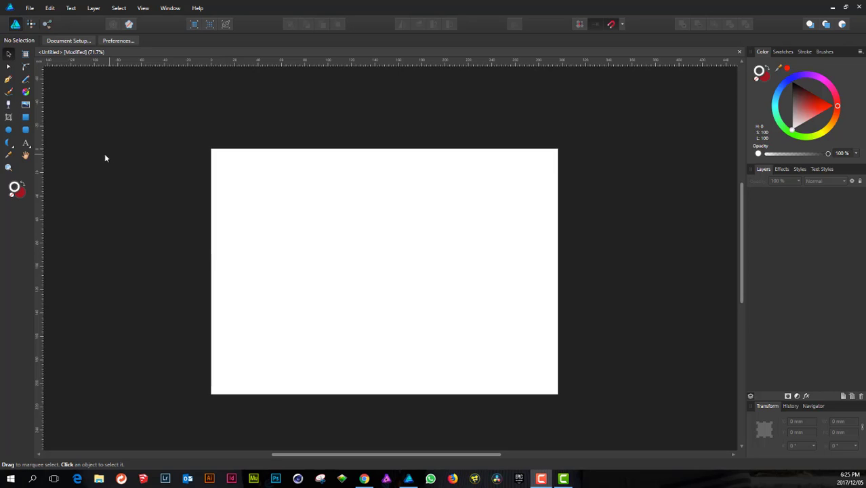
Draw a red ellipse on the left of the page with a 0 pt stroke width.
left_click(8, 130)
left_click_drag(246, 235, 299, 277)
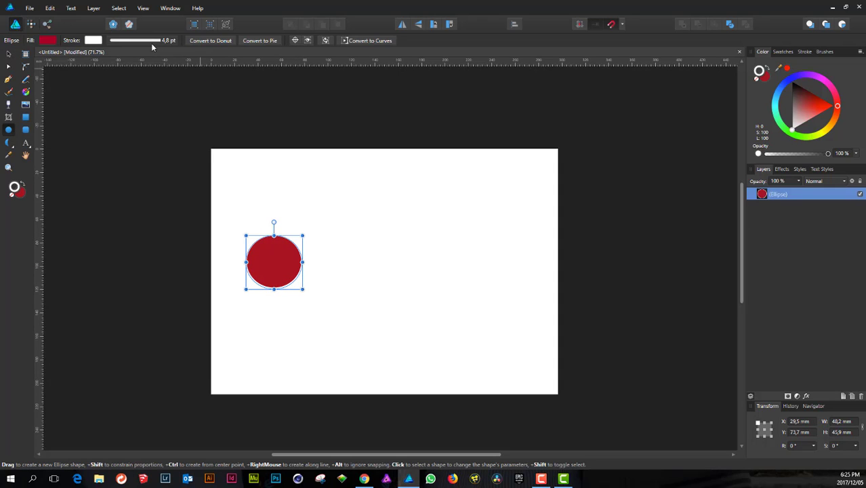
left_click(170, 40)
left_click_drag(151, 71, 133, 72)
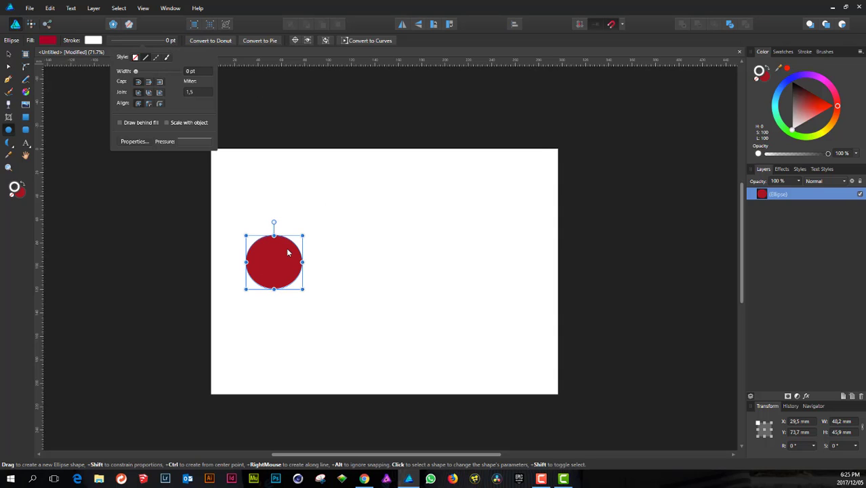
Shrink the red circle to about 31 × 29 mm.
scroll(286, 248, "up", 2)
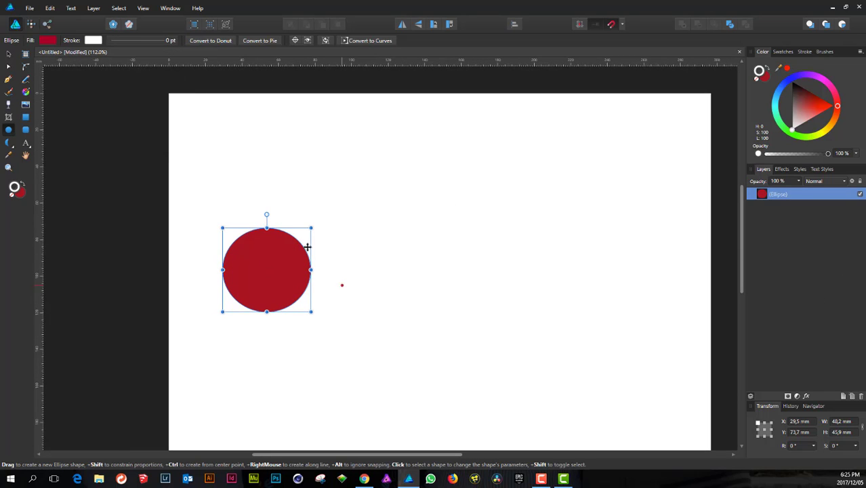
scroll(226, 224, "down", 4)
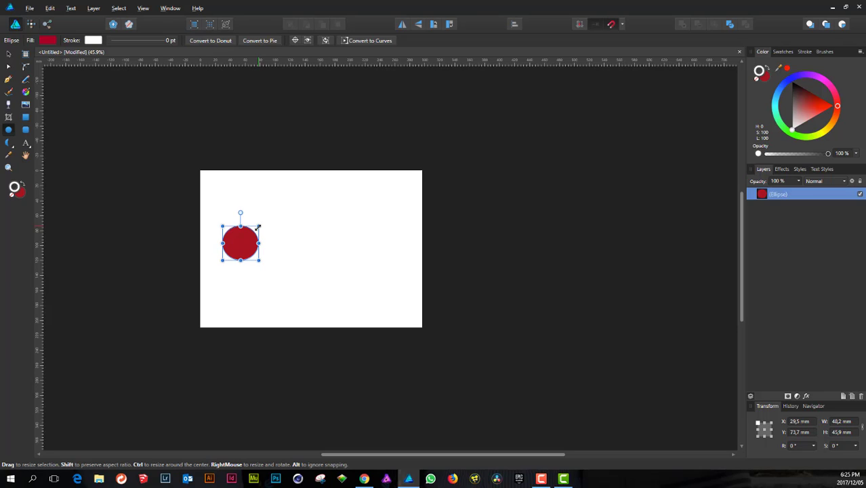
key("alt")
left_click_drag(258, 228, 250, 231)
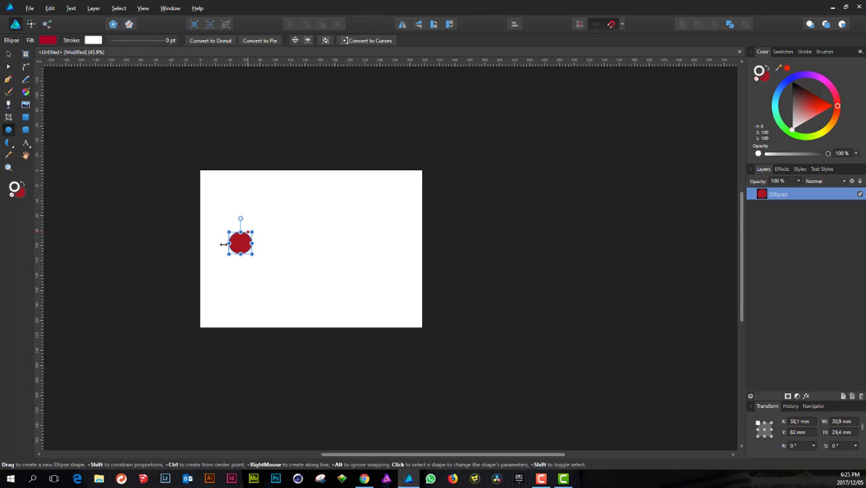
scroll(227, 242, "up", 4)
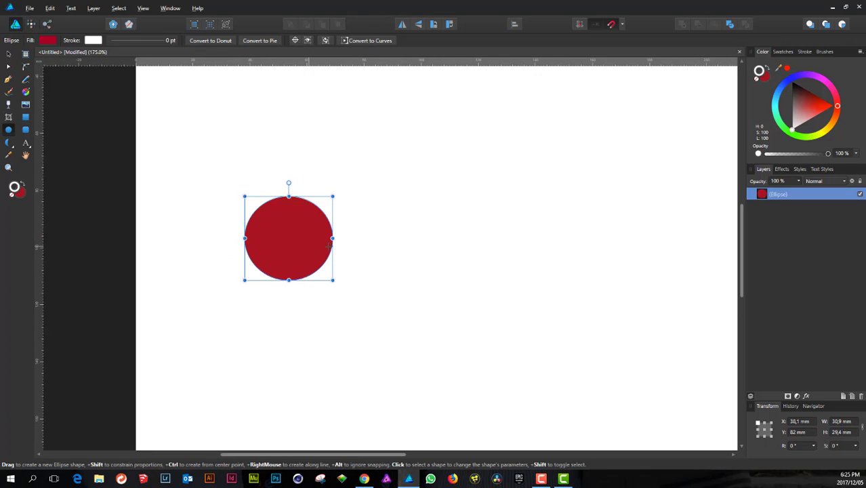
Add an outer shadow with 50% opacity, 23.8 px radius, 9.7 px offset, 42% intensity.
left_click(806, 396)
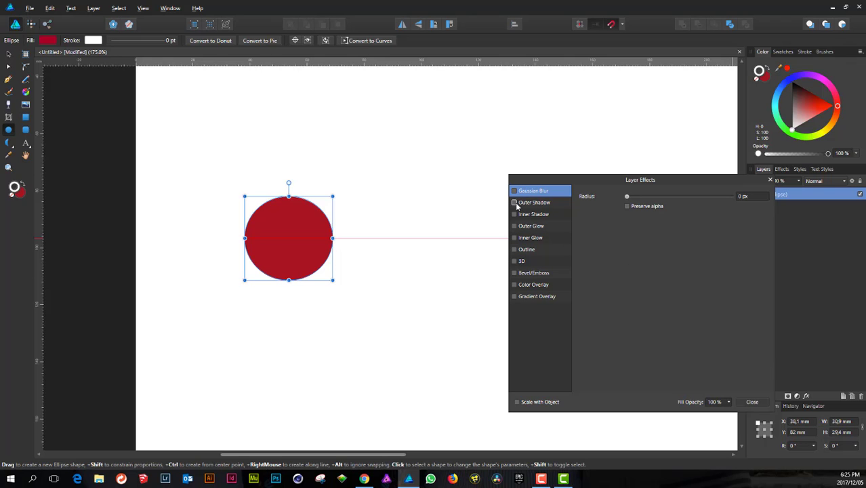
left_click(515, 203)
left_click(539, 203)
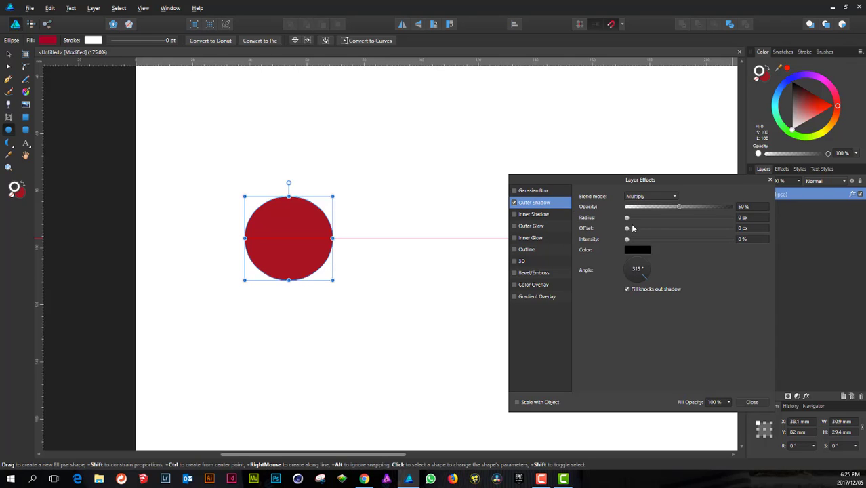
left_click_drag(627, 217, 688, 220)
scroll(353, 256, "up", 4)
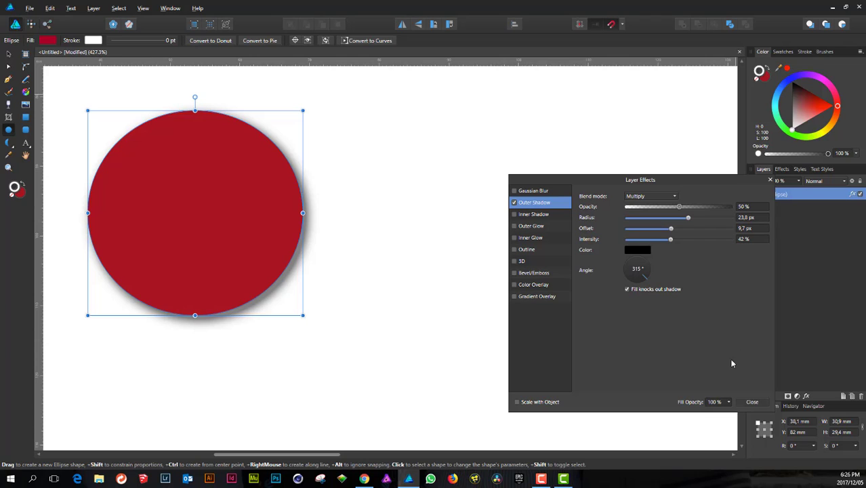
left_click(753, 402)
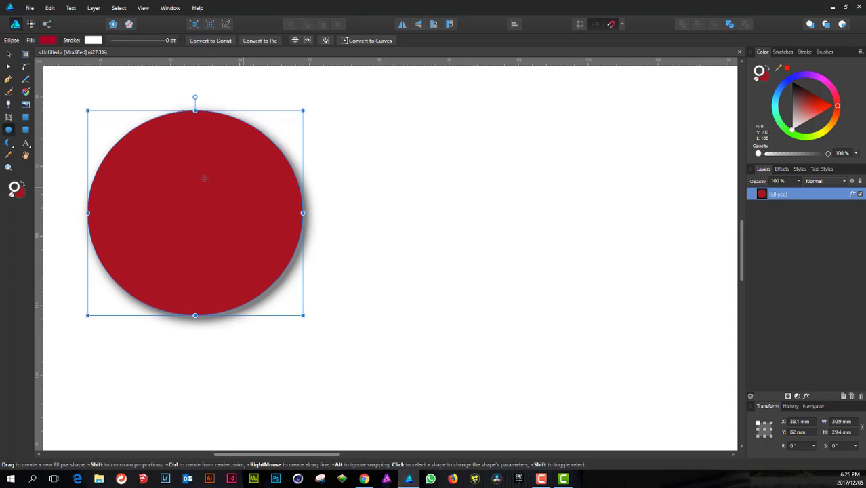
Move the circle right and down and give it a white 4.3 pt outline.
left_click_drag(196, 178, 241, 193)
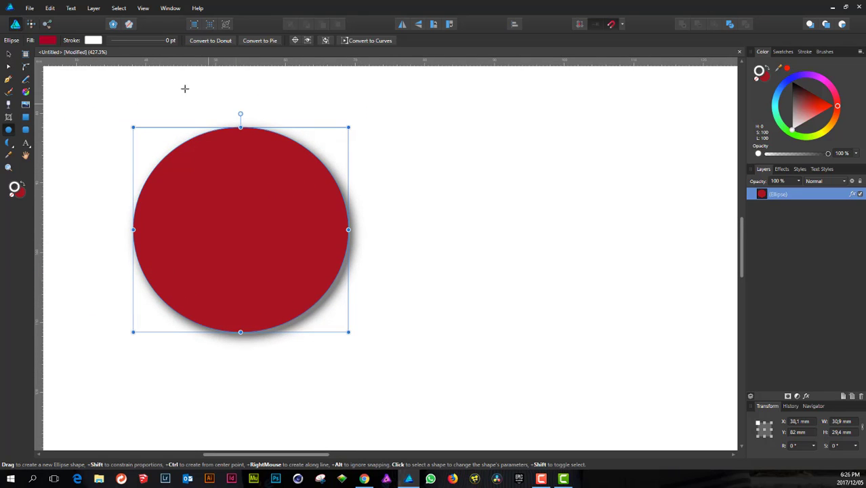
left_click(171, 42)
left_click_drag(135, 73, 149, 73)
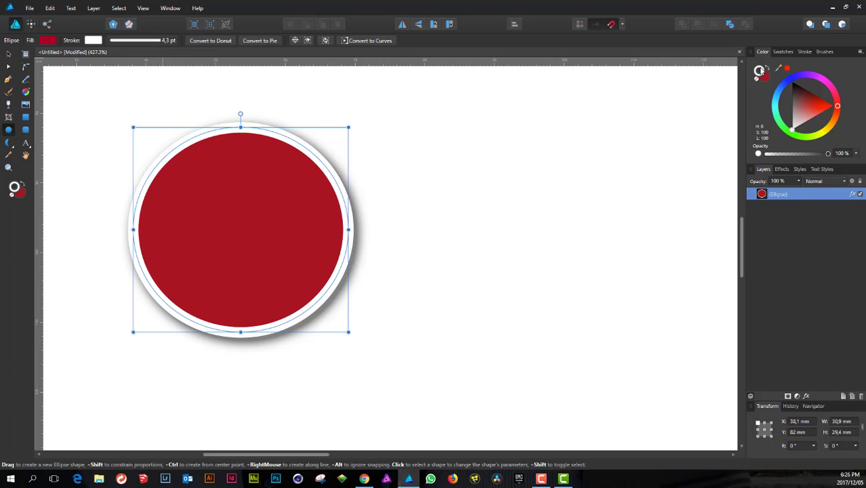
Shrink the outlined circle to about 21.2 × 20.2 mm.
scroll(210, 175, "down", 3)
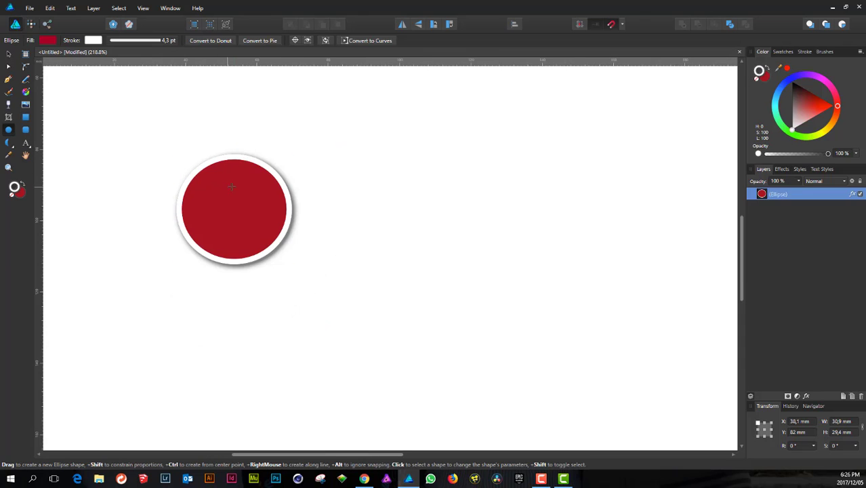
scroll(235, 205, "down", 2)
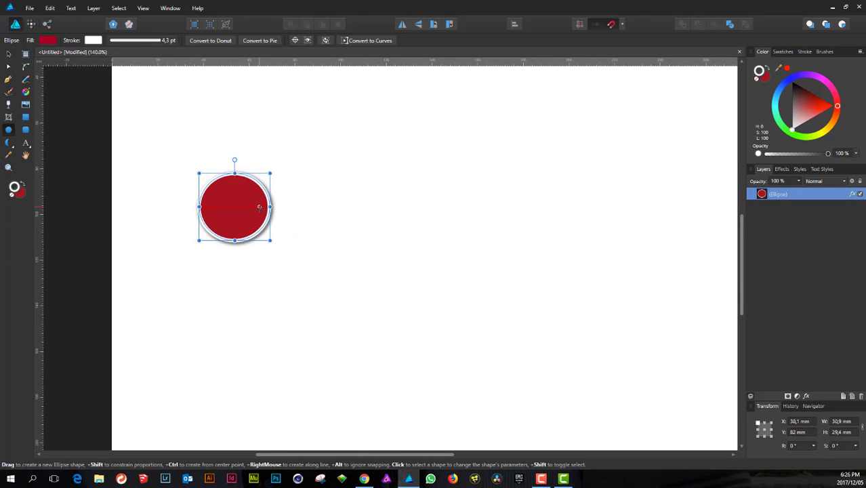
left_click_drag(288, 197, 274, 218)
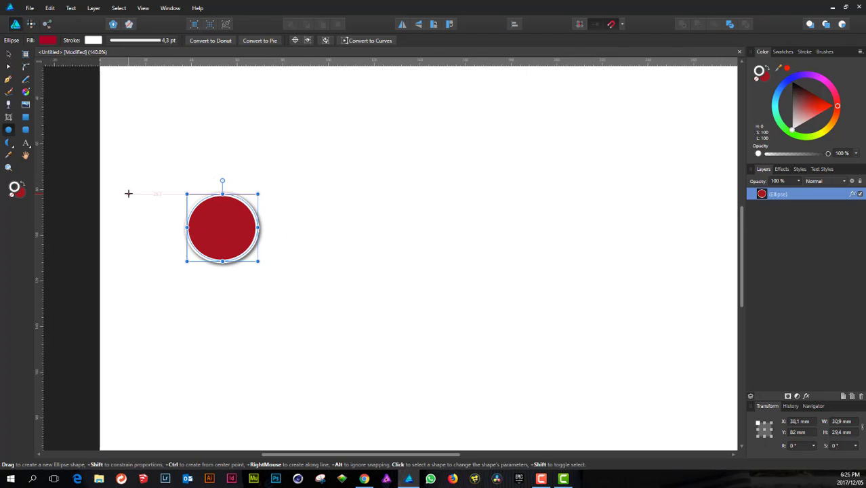
scroll(542, 220, "down", 1)
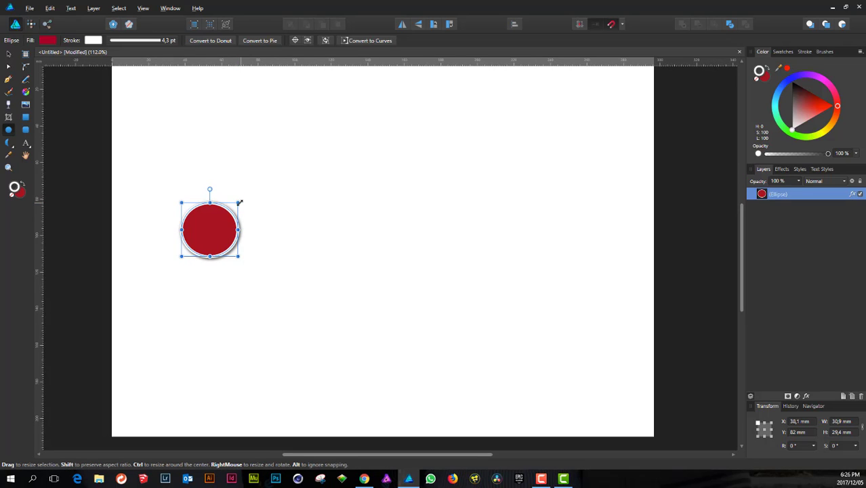
left_click_drag(238, 203, 230, 210)
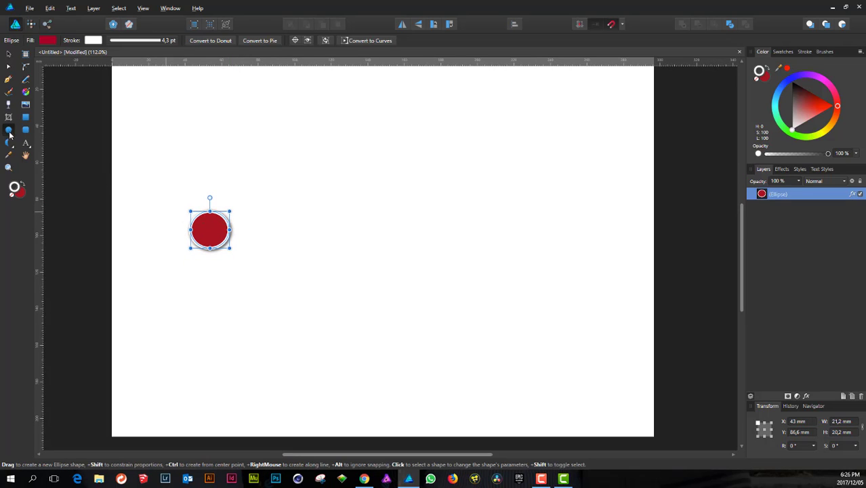
Duplicate the circle four times rightward, enlarging each copy, the largest about 57.9 × 55.2 mm.
key("v")
left_click_drag(212, 240, 277, 240)
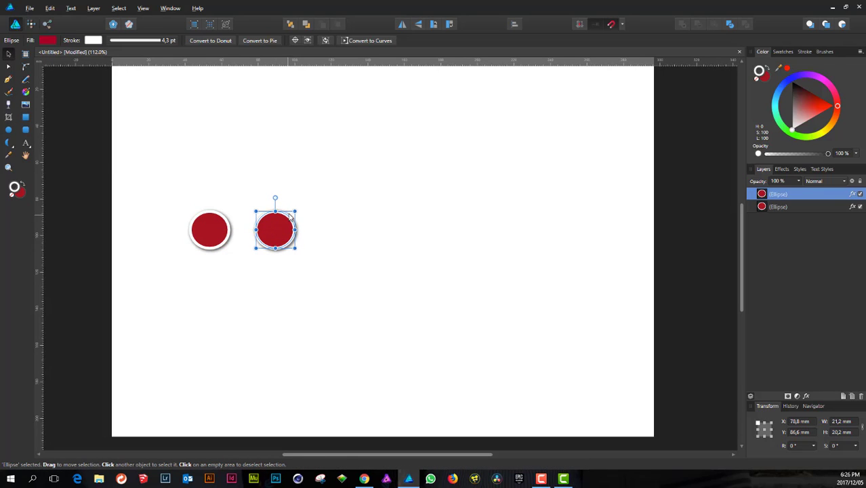
left_click_drag(295, 210, 381, 197)
left_click_drag(349, 230, 442, 225)
left_click_drag(473, 197, 479, 191)
left_click_drag(448, 224, 550, 232)
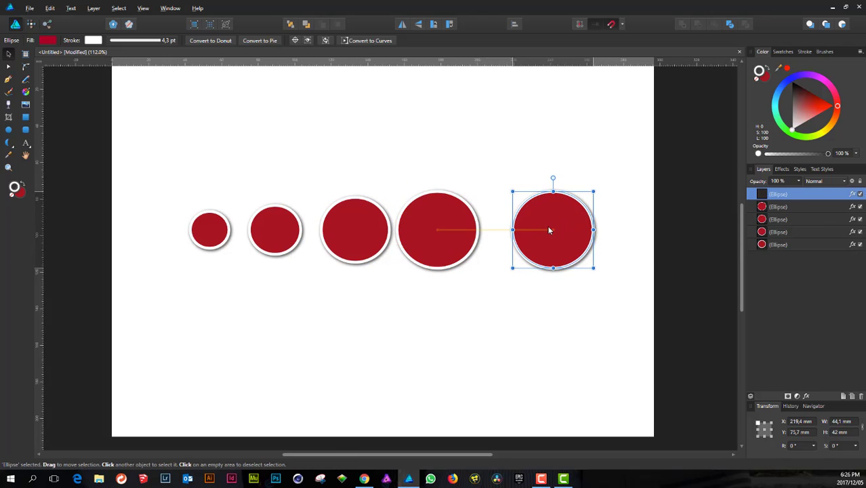
left_click_drag(594, 192, 608, 178)
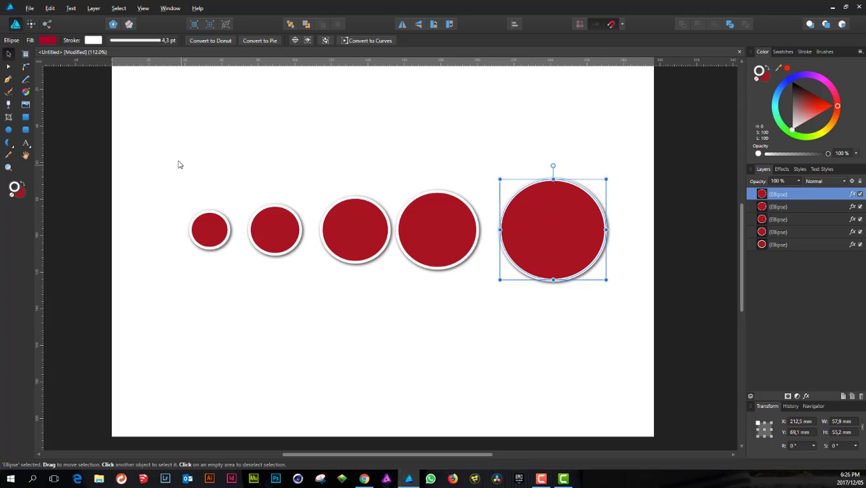
left_click_drag(172, 158, 643, 323)
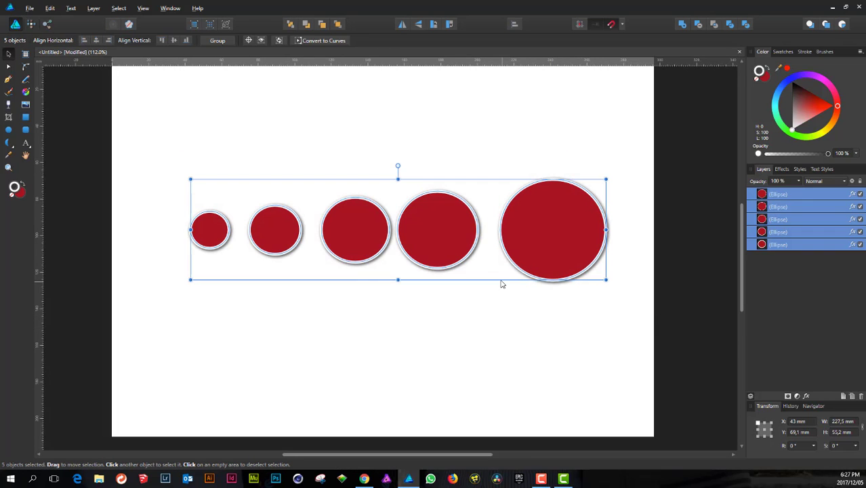
Distribute the five circles evenly horizontally and shift the group slightly left.
left_click(514, 24)
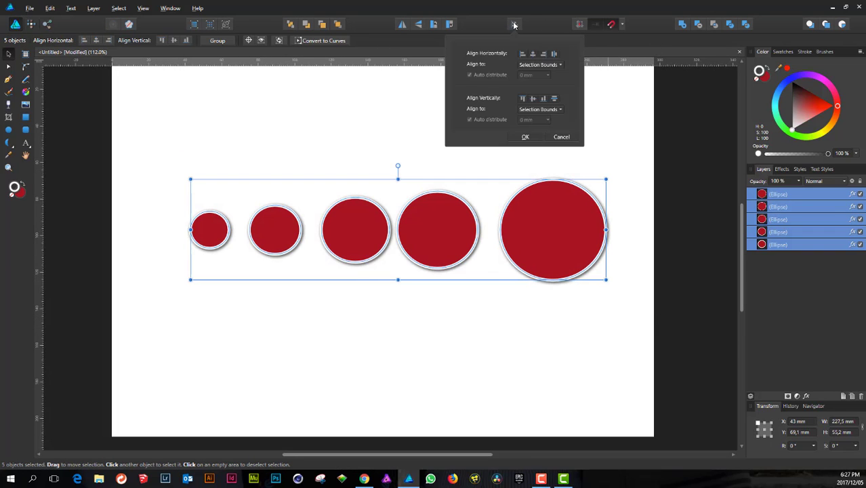
left_click(554, 54)
left_click(525, 137)
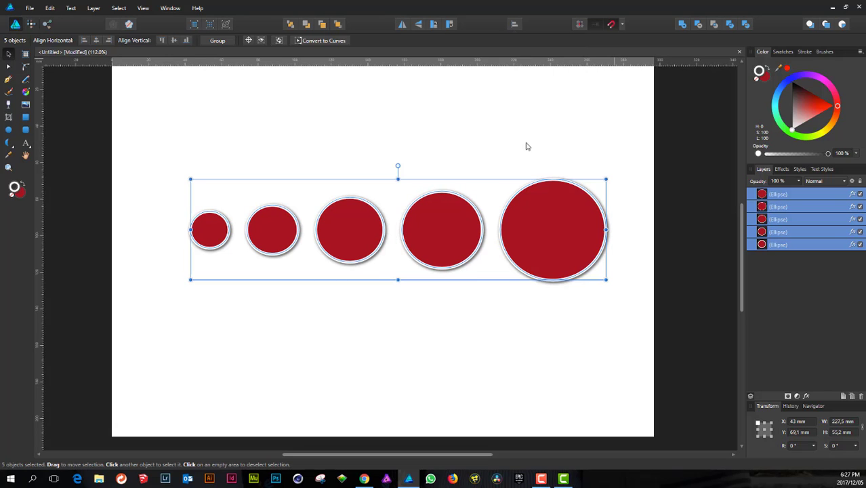
left_click_drag(537, 227, 510, 228)
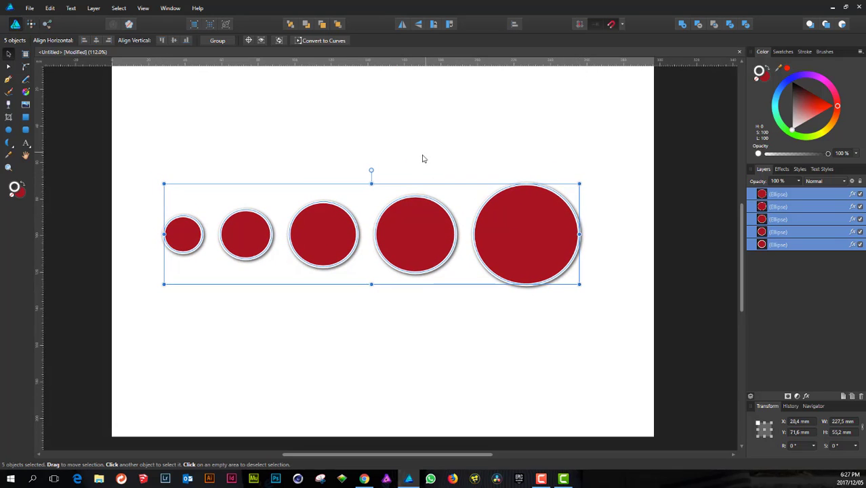
left_click(292, 143)
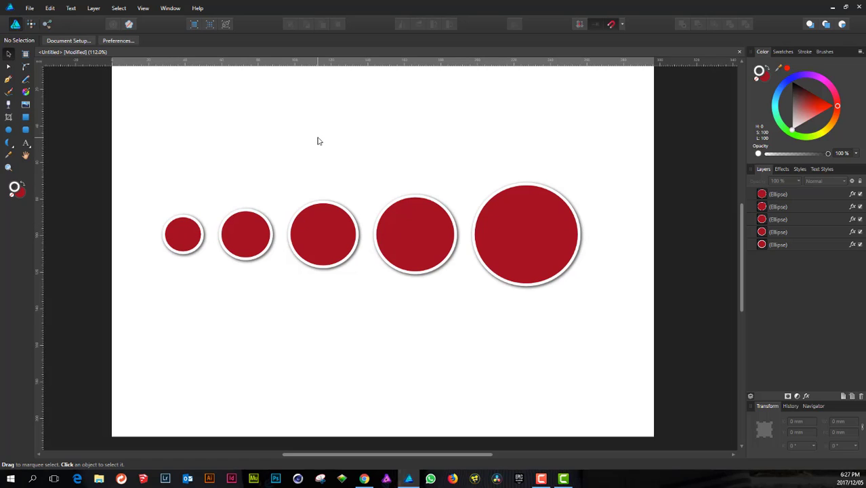
Lay one linear gradient across all five circles and darken its end colour to deep red.
left_click_drag(132, 162, 658, 327)
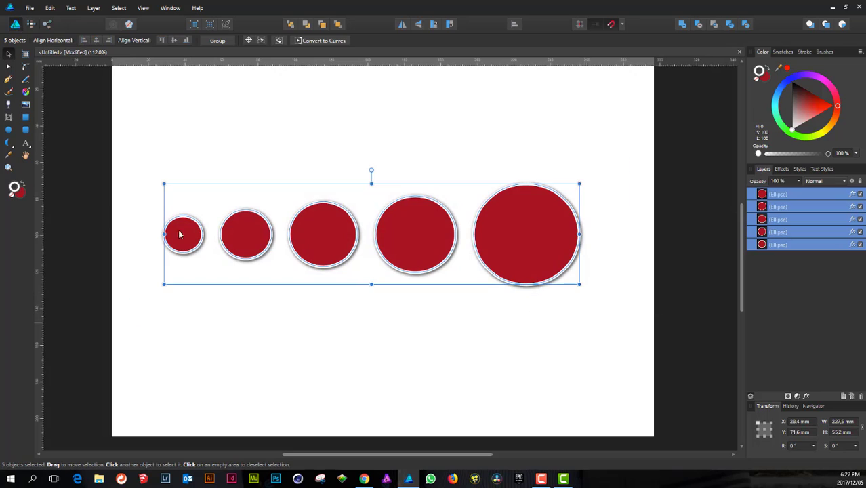
left_click(26, 92)
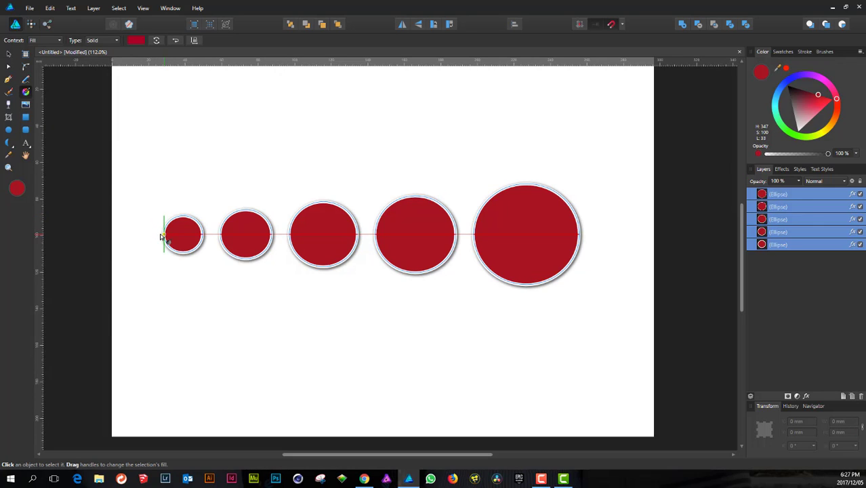
left_click_drag(163, 235, 582, 239)
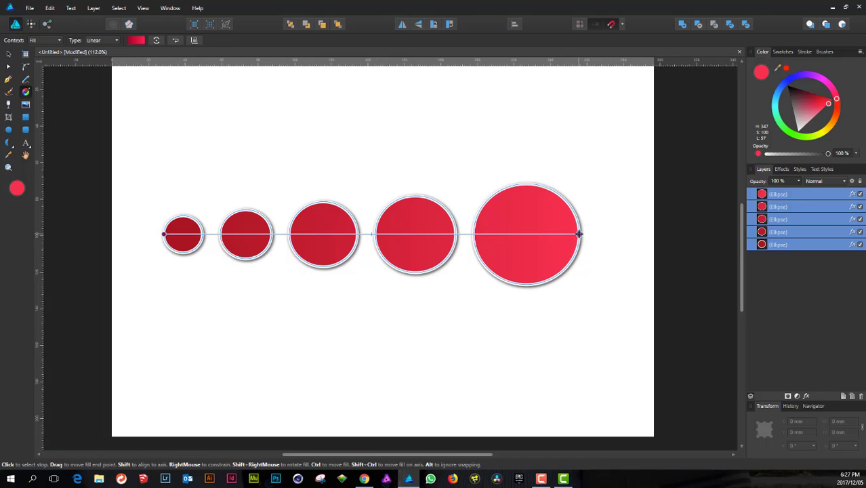
left_click_drag(808, 101, 838, 101)
Set the gradient's end stop to pure red FF0000 (R 255, B 0).
left_click(762, 72)
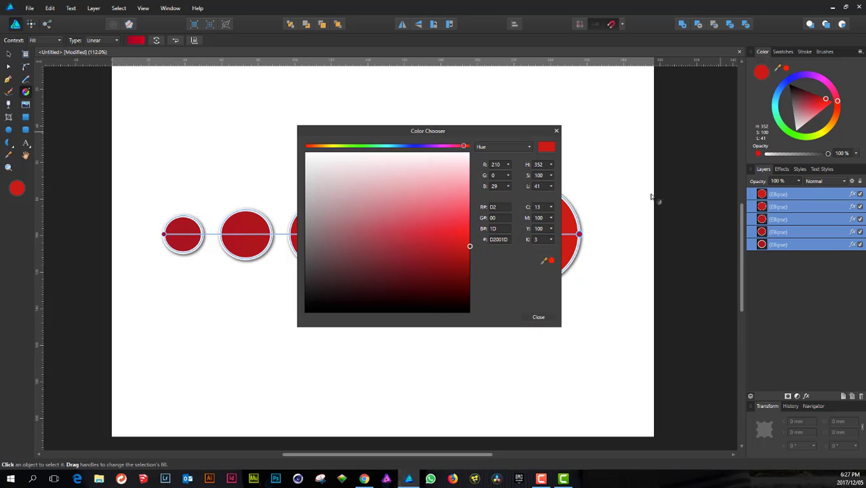
left_click(503, 165)
type("255")
key("Tab")
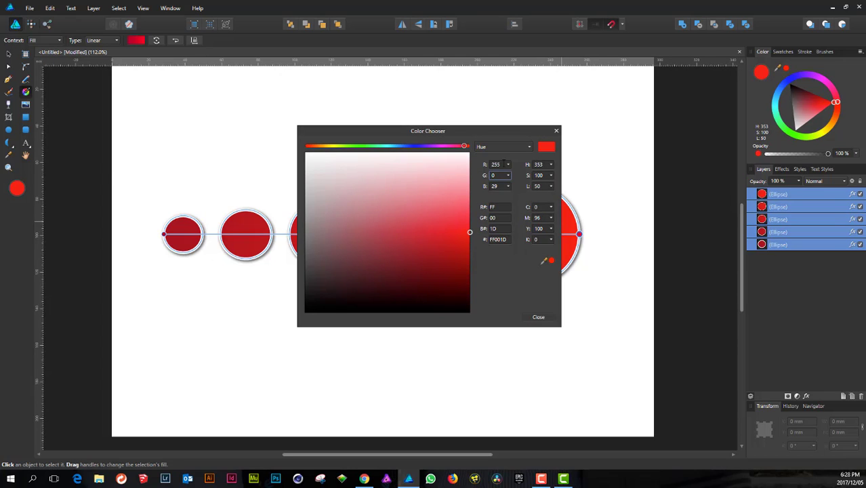
key("Tab")
type("0")
key("Tab")
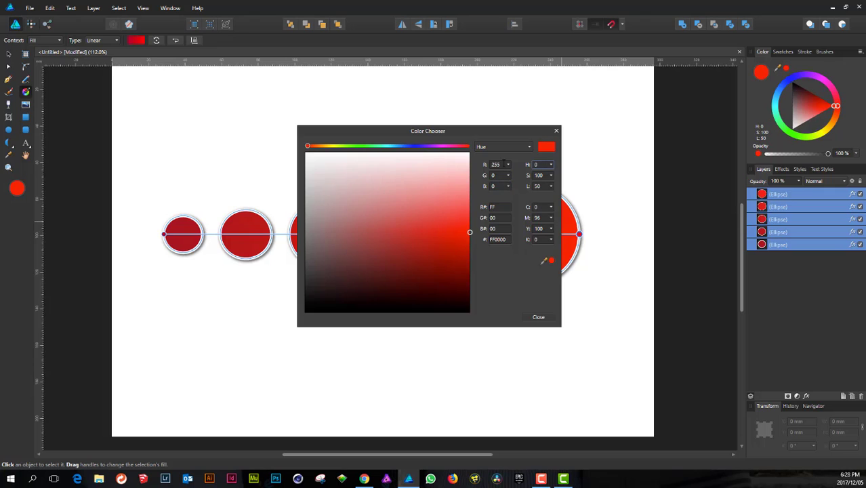
left_click(541, 318)
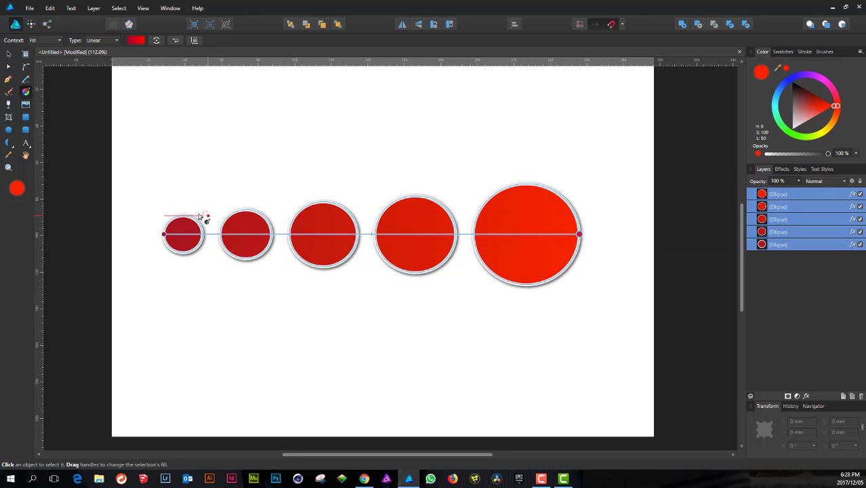
Turn the left gradient stop bright green and darken the right stop to lightness-37 red.
left_click(163, 234)
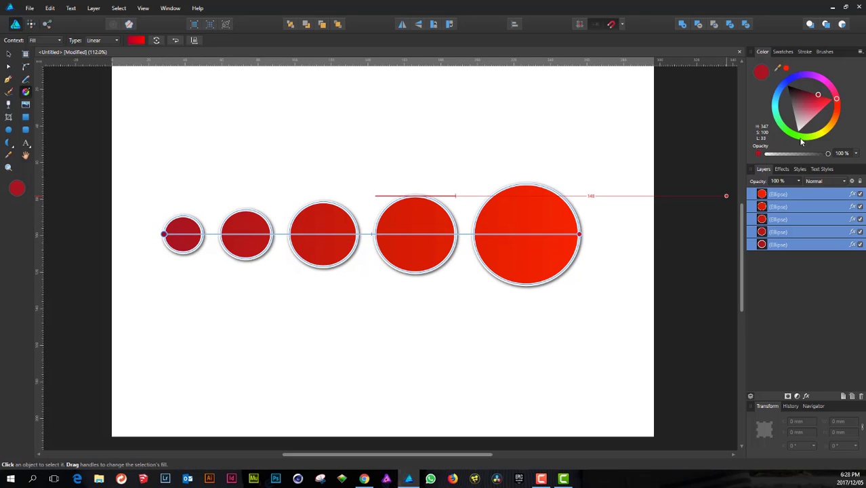
mouse_move(801, 141)
left_mouse_down()
mouse_move(780, 126)
mouse_move(793, 141)
mouse_move(804, 120)
mouse_move(798, 129)
left_mouse_up()
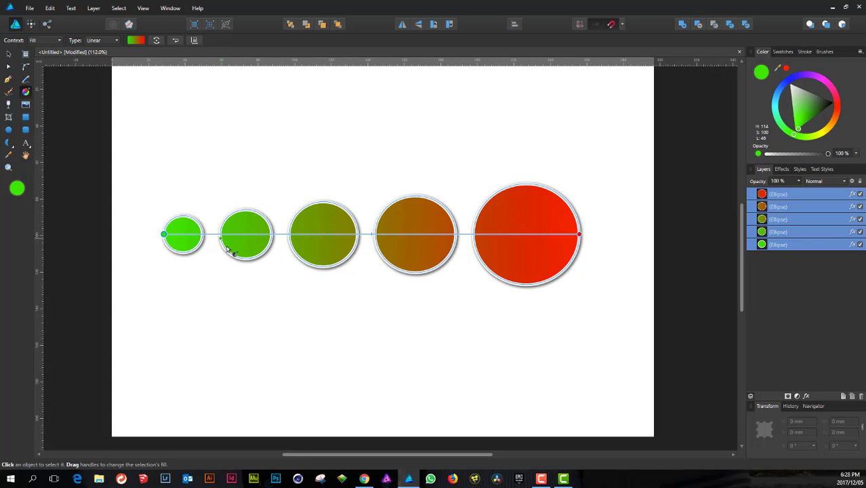
left_click(530, 234)
left_click(579, 234)
left_click_drag(825, 102, 822, 97)
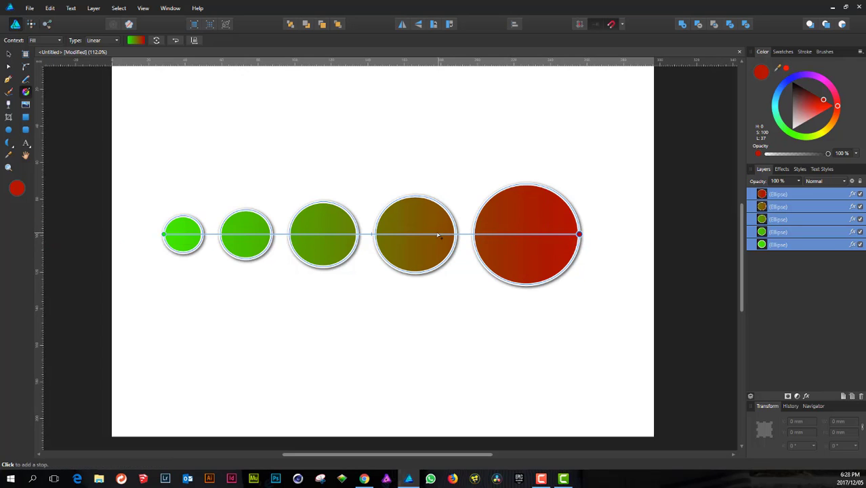
Add a bright orange gradient stop in the fourth circle, removing a stray stop.
left_click_drag(409, 235, 303, 235)
key("Delete")
left_click(451, 236)
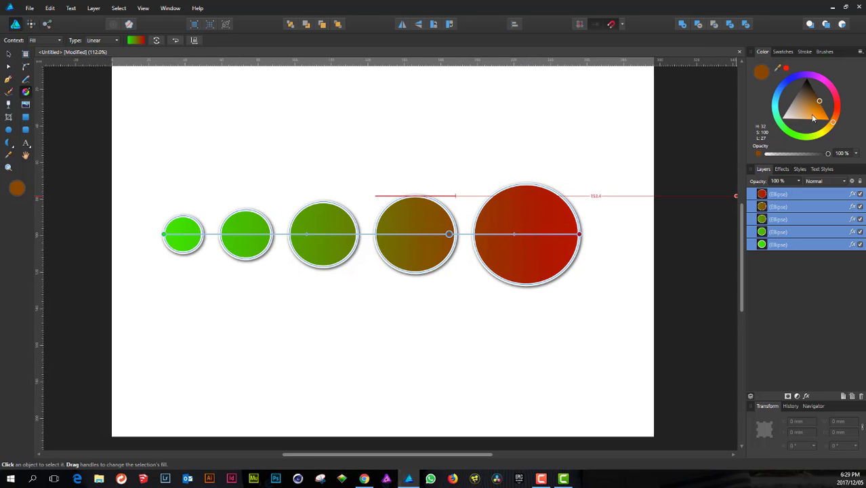
left_click_drag(814, 118, 825, 117)
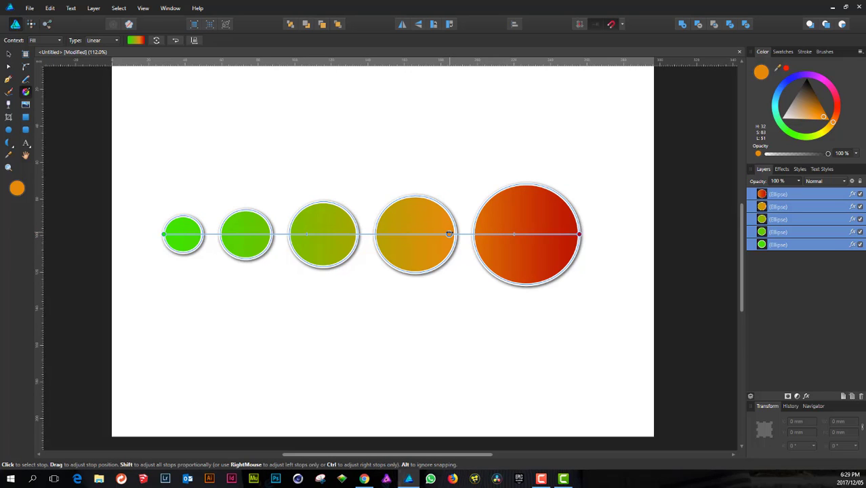
left_click_drag(441, 233, 433, 234)
Add a yellow stop in the third circle and a yellow-green stop in the second.
left_click(386, 235)
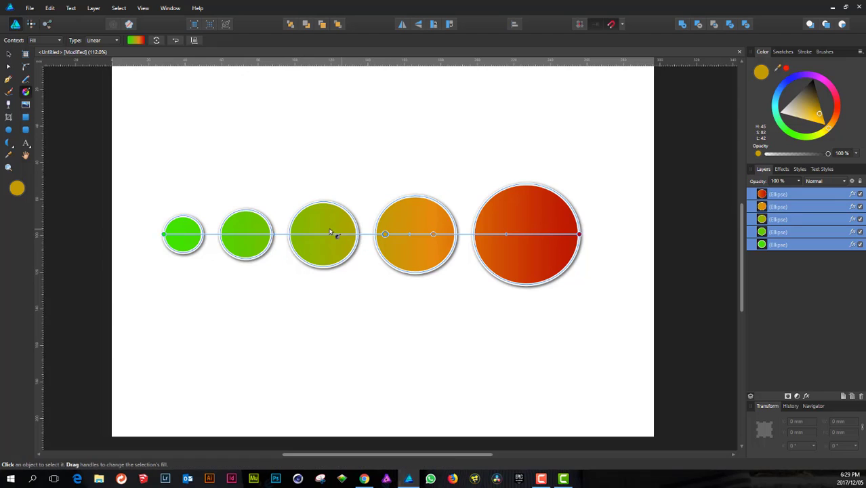
left_click_drag(384, 234, 337, 234)
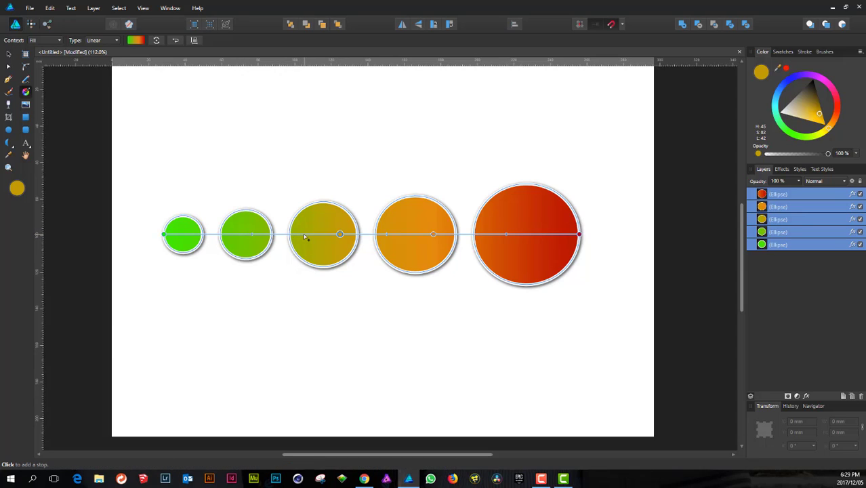
left_click(304, 234)
left_click_drag(286, 235, 257, 234)
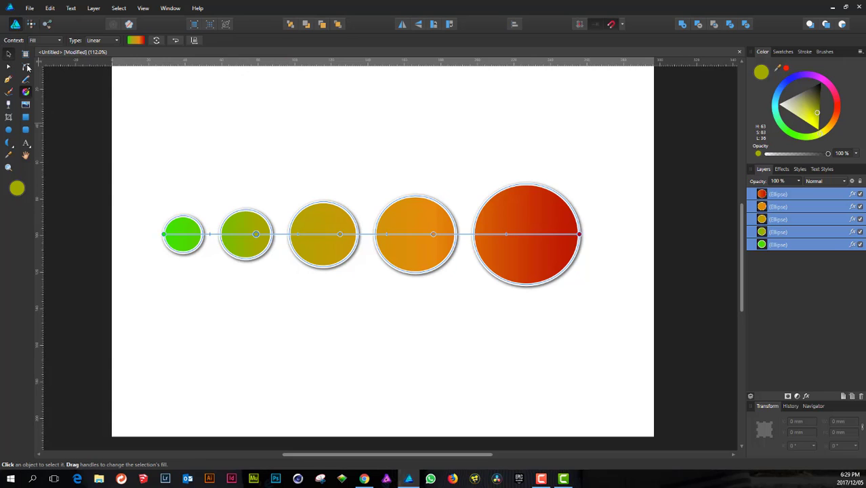
Inspect the green-to-red gradient across all five circles.
left_click(8, 55)
left_click(208, 136)
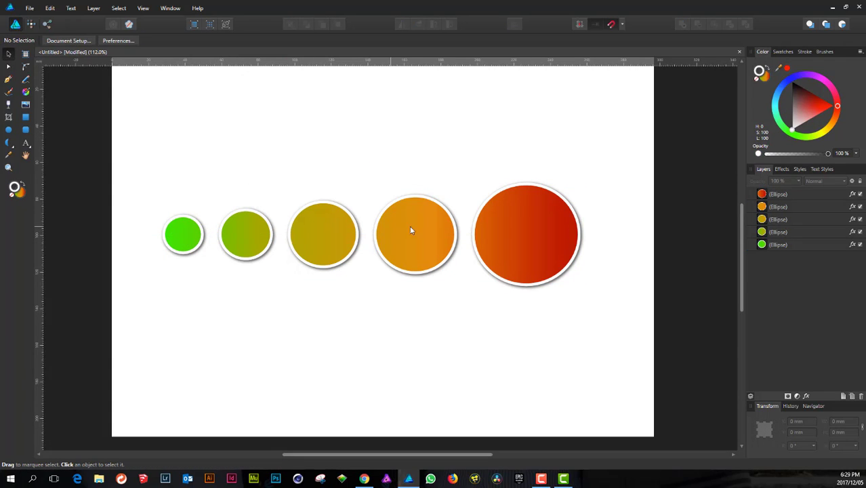
left_click(330, 244)
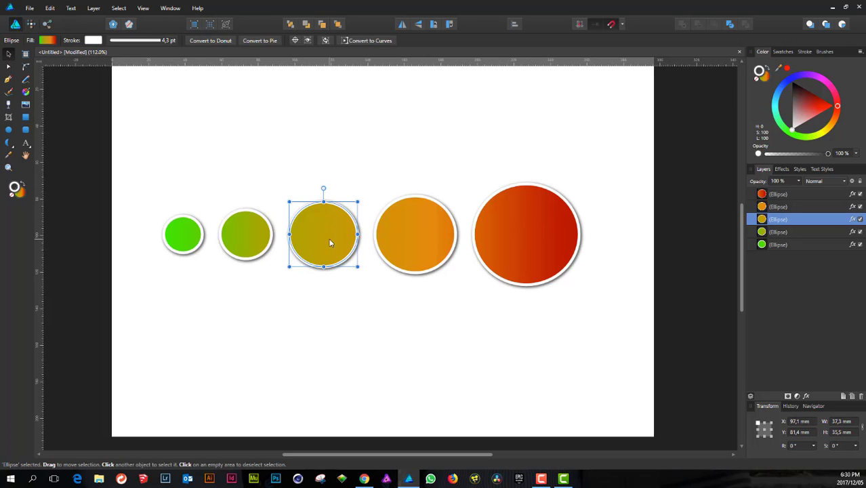
left_click(384, 191)
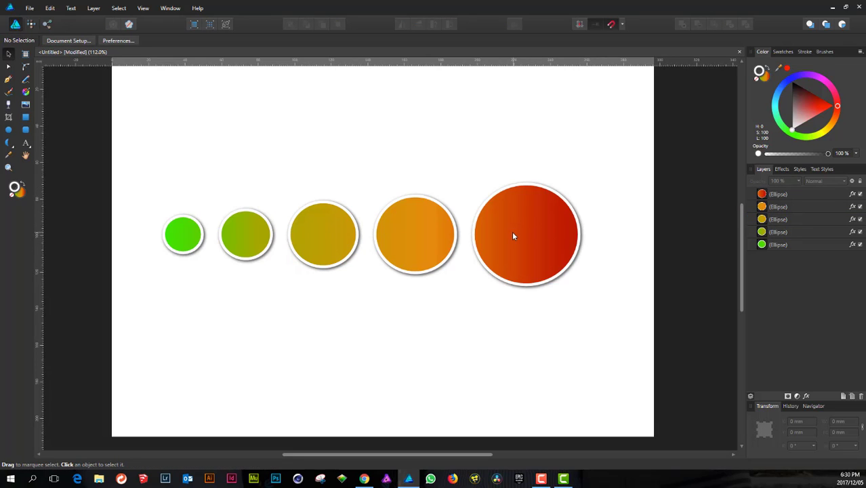
left_click_drag(138, 155, 673, 332)
left_click(26, 92)
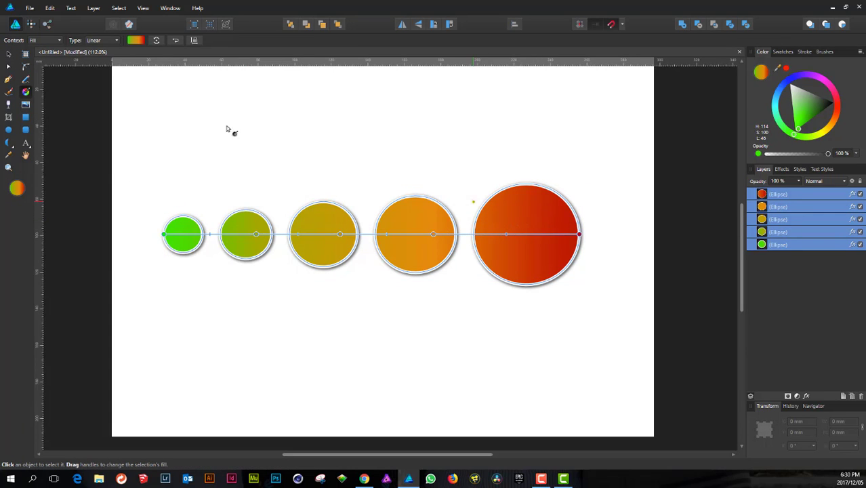
Inspect the large red circle's gradient on its own, then clear the selection.
left_click(9, 54)
left_click(516, 145)
left_click(541, 226)
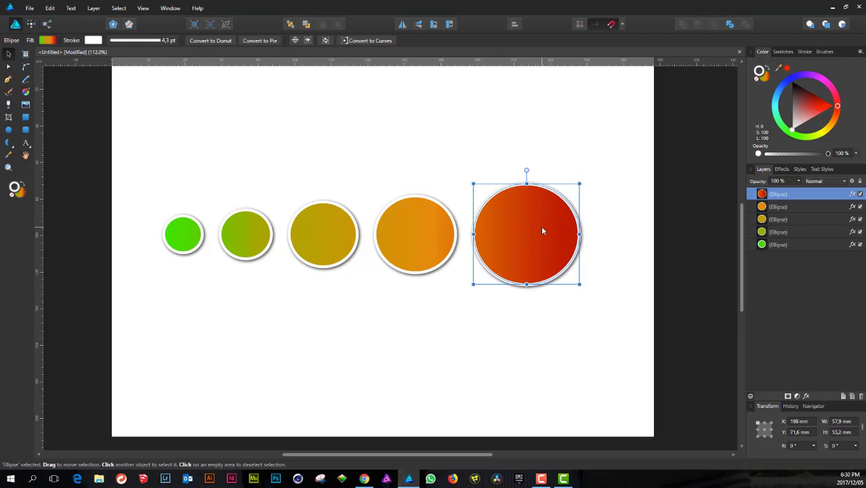
left_click(26, 93)
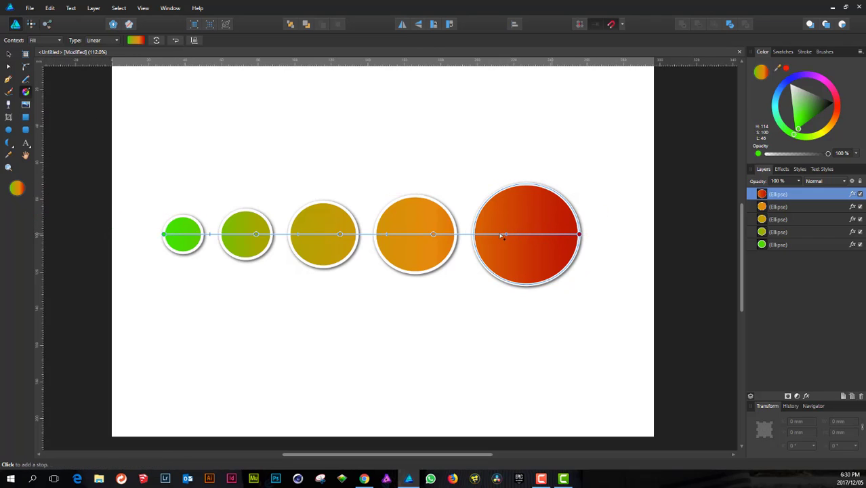
left_click(8, 55)
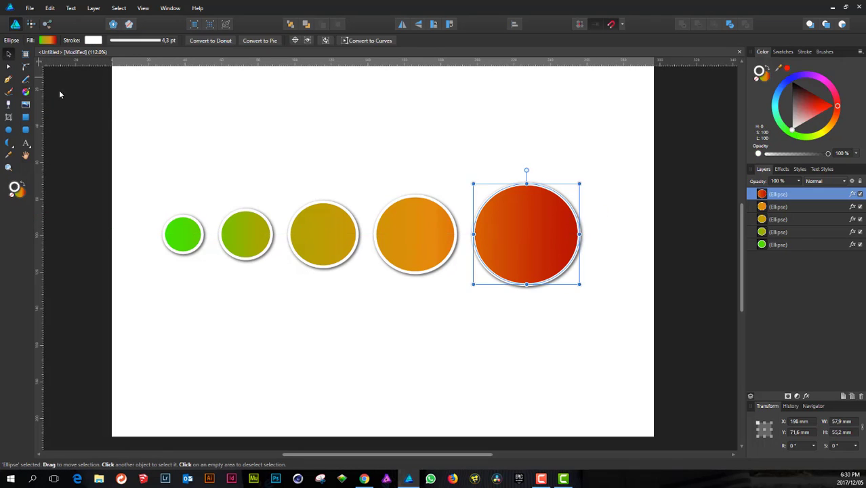
left_click(172, 155)
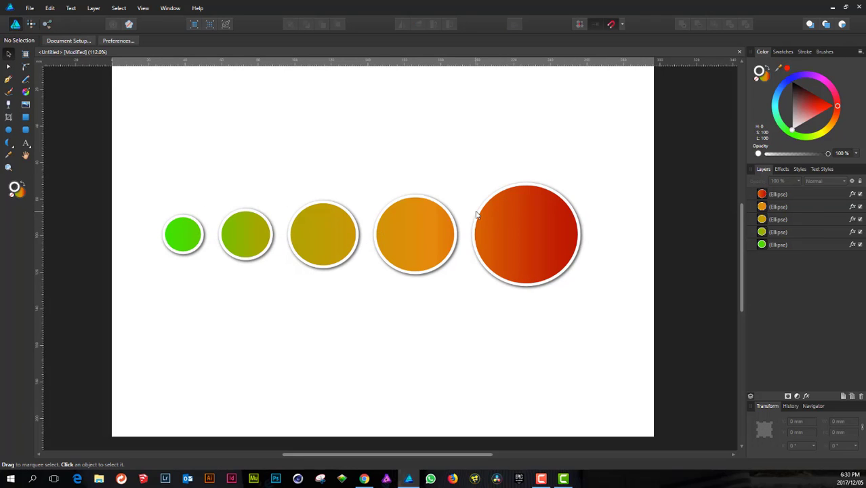
Set up the Crescent Tool with no stroke (0 pt) and a dark green fill.
left_click(7, 144)
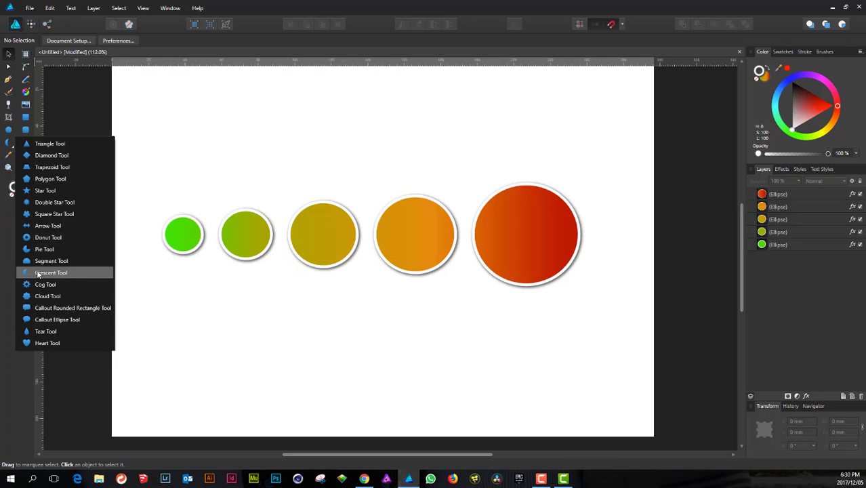
left_click(38, 272)
left_click(176, 41)
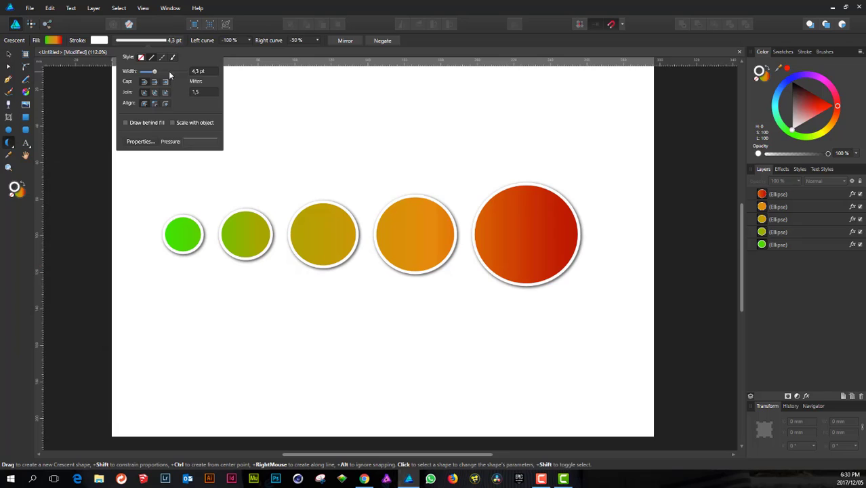
left_click_drag(155, 73, 140, 72)
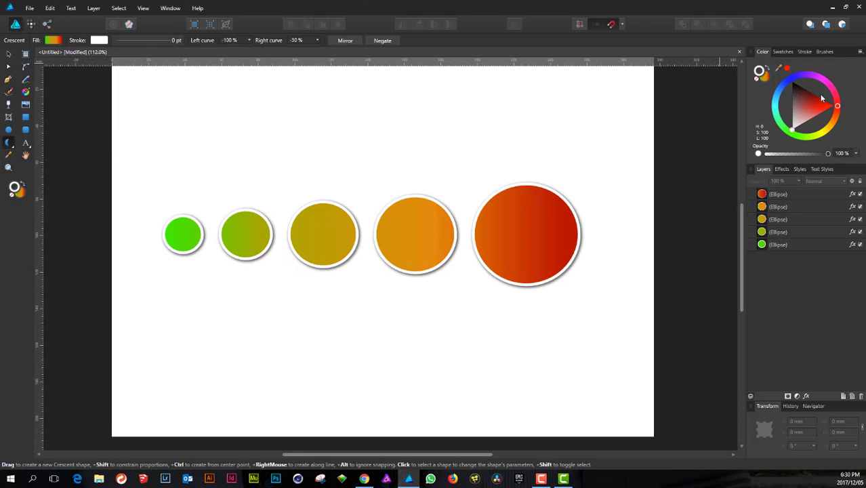
left_click(758, 79)
left_click(763, 76)
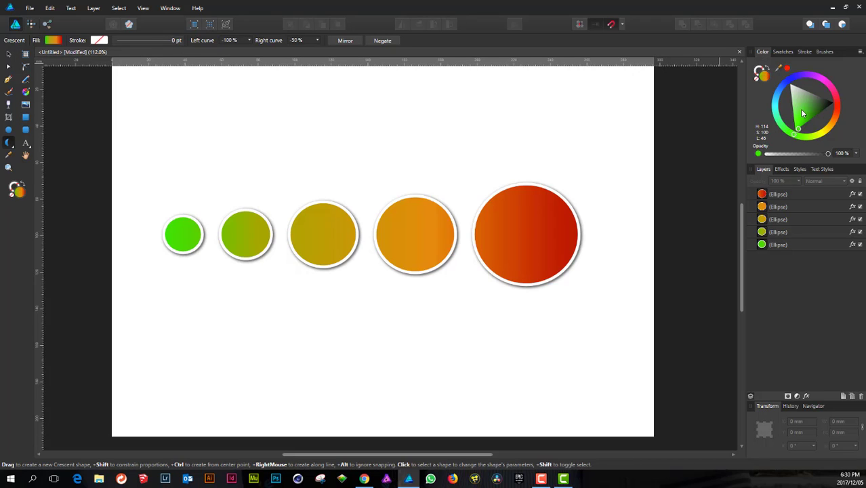
left_click_drag(806, 114, 818, 113)
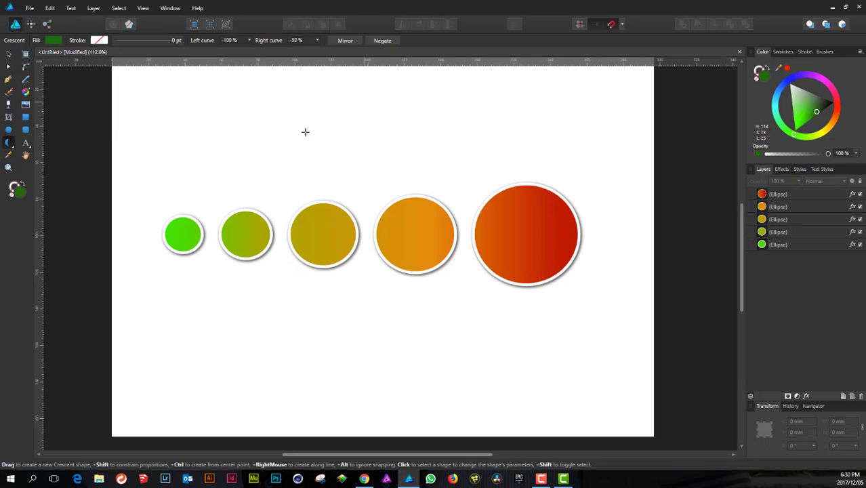
Draw a thin dark-green crescent about 30.1 × 36.7 mm above the circles.
left_click_drag(204, 116, 258, 184)
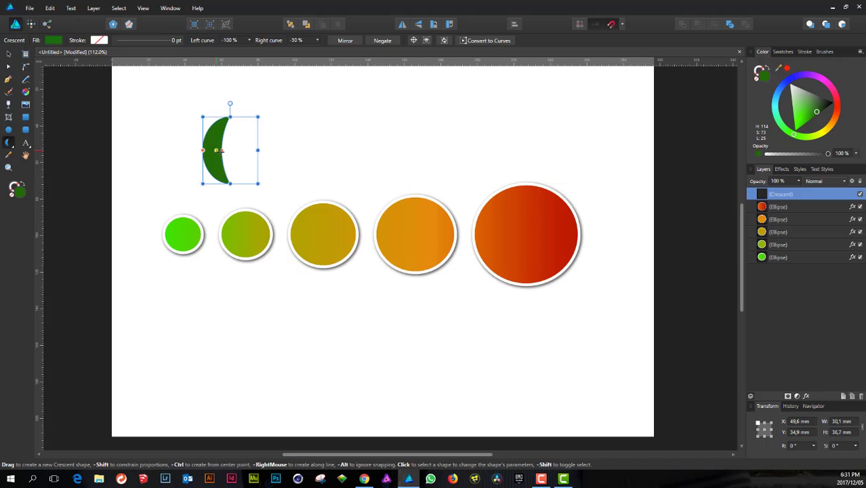
left_click_drag(228, 152, 203, 150)
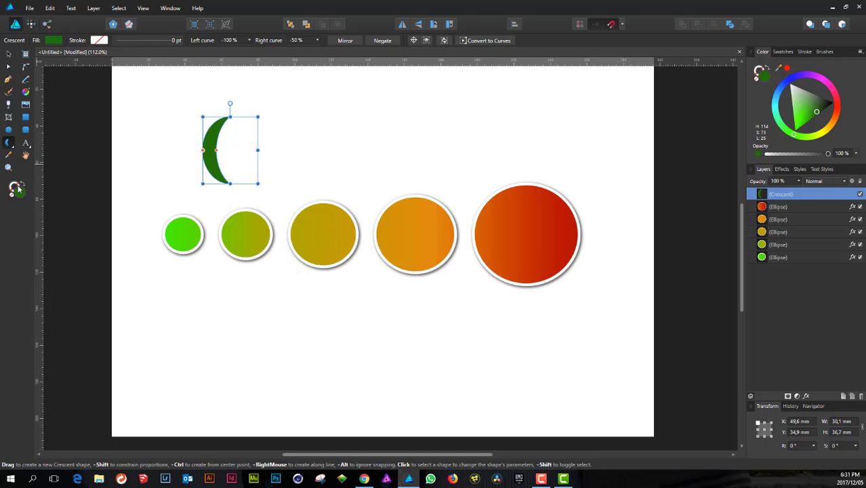
left_click(10, 146)
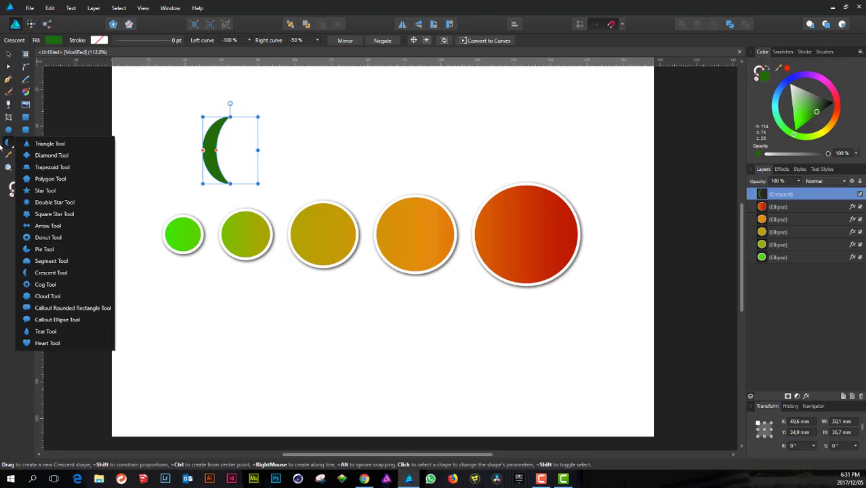
left_click(8, 144)
mouse_move(217, 150)
left_mouse_down()
mouse_move(226, 149)
mouse_move(219, 150)
left_mouse_up()
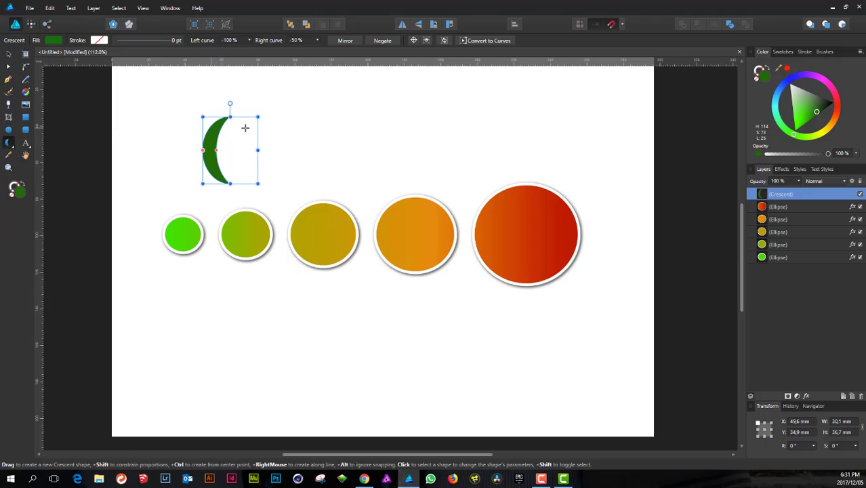
left_click(8, 54)
Move the crescent onto the large red circle and rotate it to about -46.5°.
left_click_drag(214, 150, 499, 218)
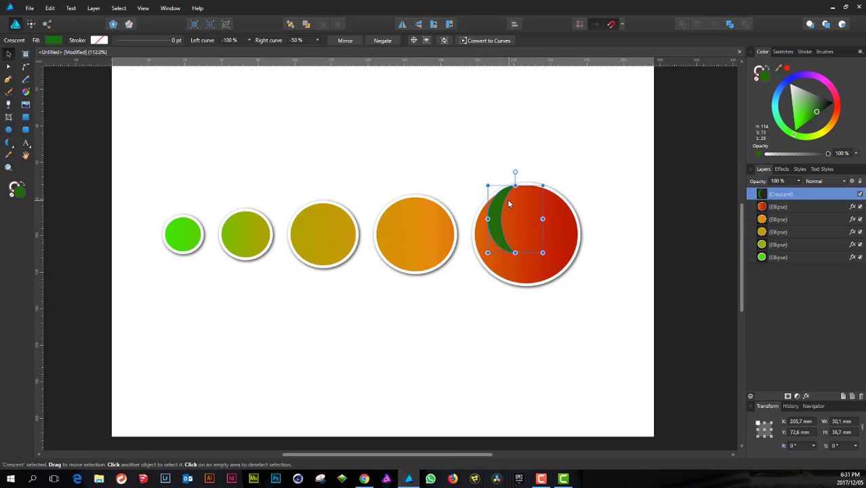
left_click_drag(515, 172, 484, 225)
left_click_drag(545, 192, 506, 205)
key("Escape")
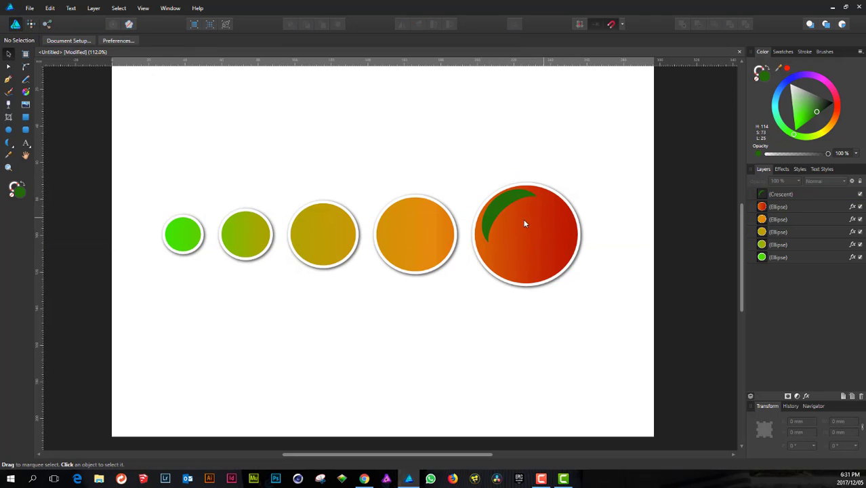
Change the crescent's fill to solid white.
left_click(503, 209)
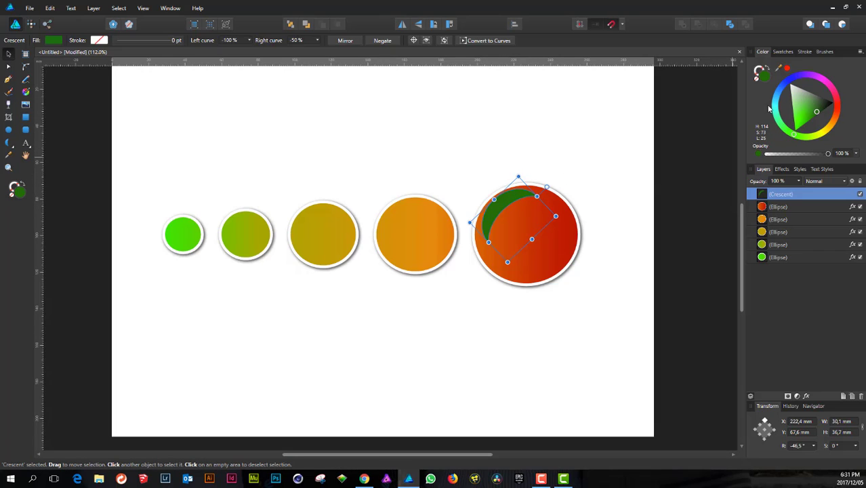
left_click_drag(800, 98, 789, 82)
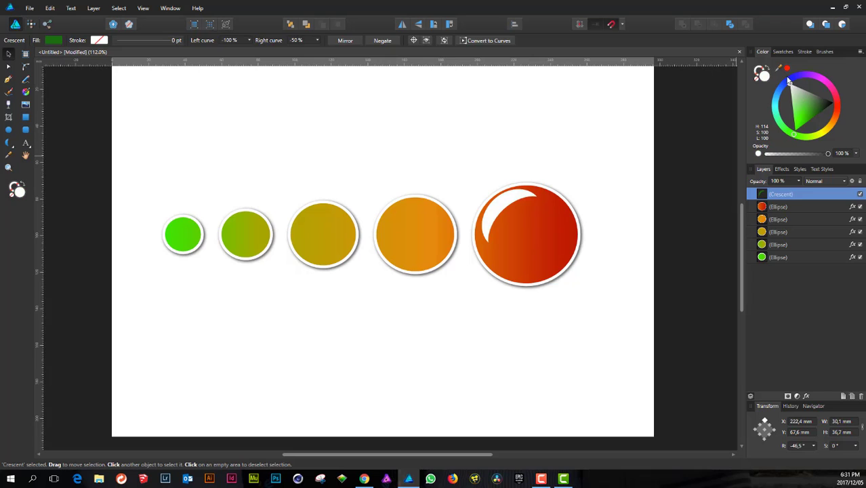
scroll(558, 185, "down", 4)
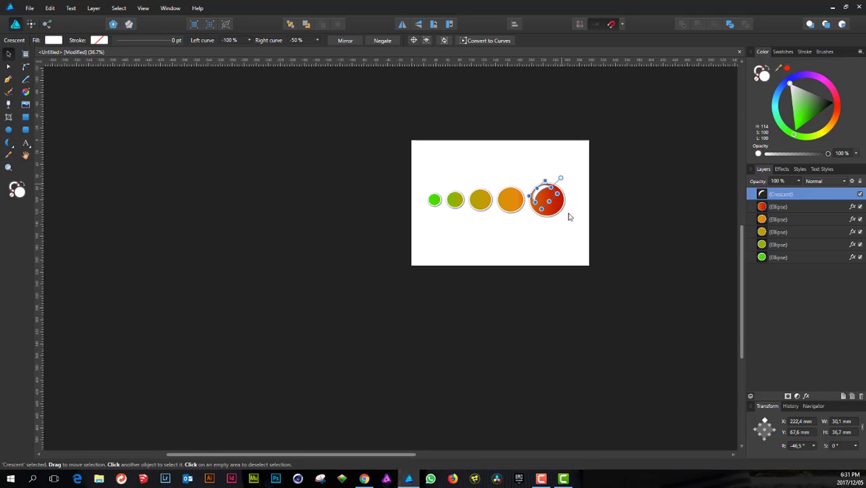
left_click(565, 220)
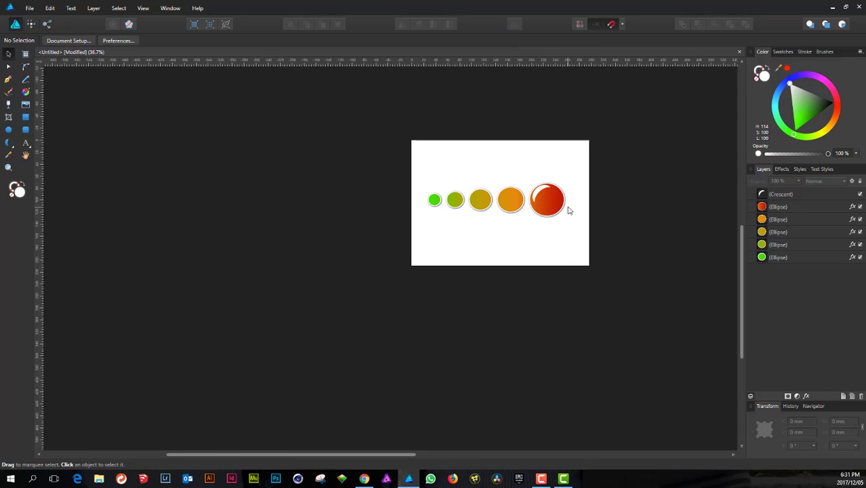
scroll(569, 210, "up", 3)
Stretch the crescent slightly taller, to about 30.1 × 30.5 mm.
left_click(495, 173)
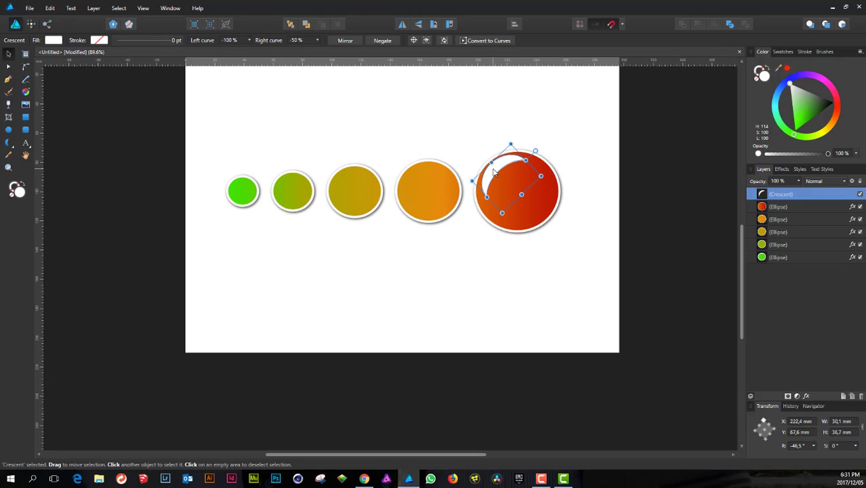
left_click_drag(486, 197, 484, 198)
left_click(496, 140)
left_click(503, 166)
Apply a linear transparency gradient so the white crescent fades into the red.
left_click(8, 106)
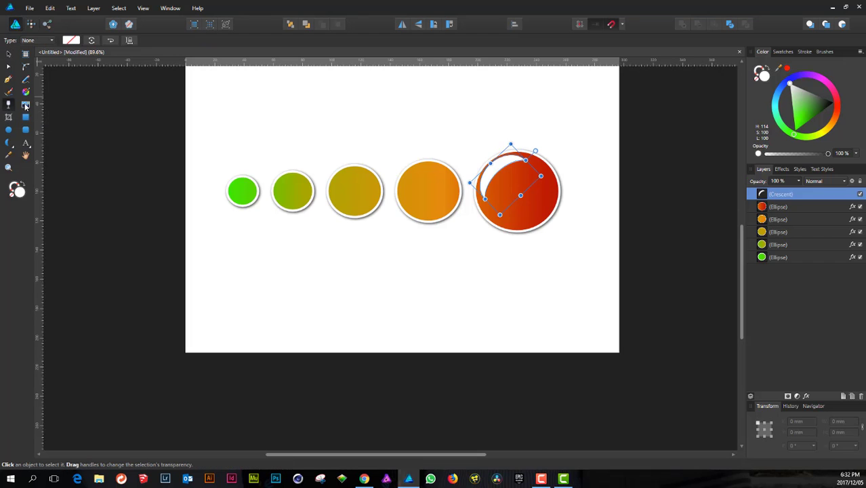
scroll(496, 164, "up", 3)
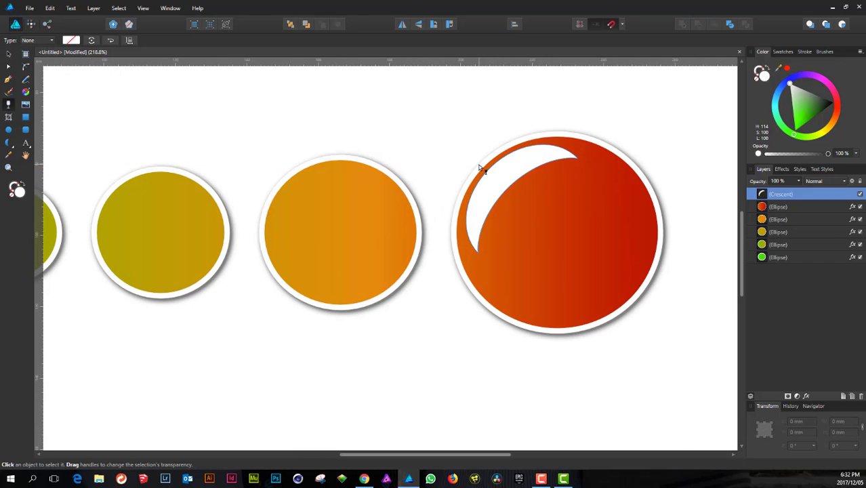
left_click_drag(478, 164, 514, 189)
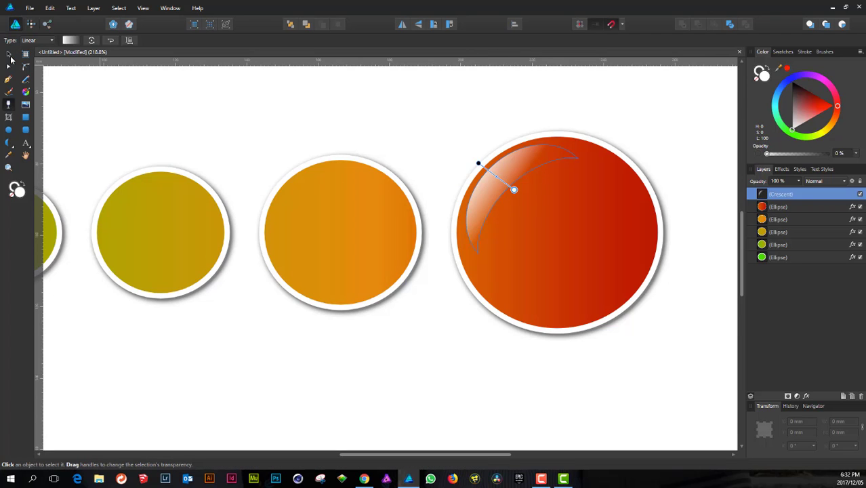
Nudge the faded highlight slightly up and left into place.
left_click(9, 54)
left_click(314, 132)
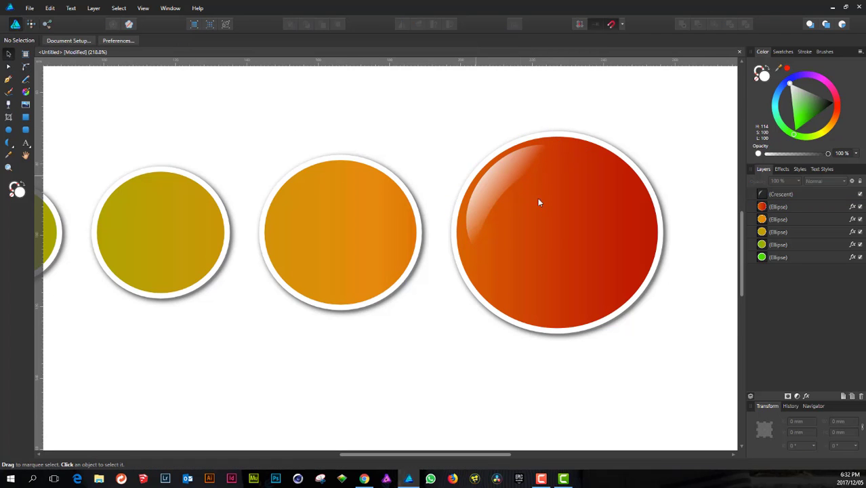
left_click(508, 179)
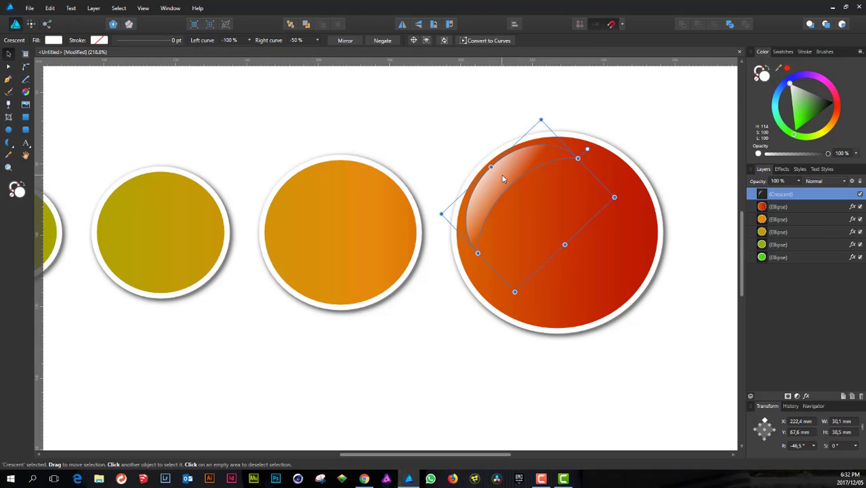
left_click_drag(503, 178, 503, 179)
left_click(456, 136)
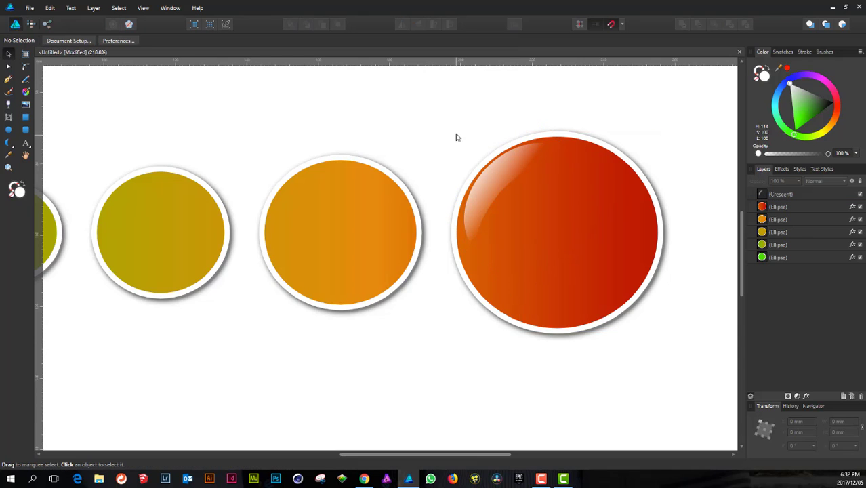
scroll(503, 149, "down", 3)
scroll(513, 174, "down", 1)
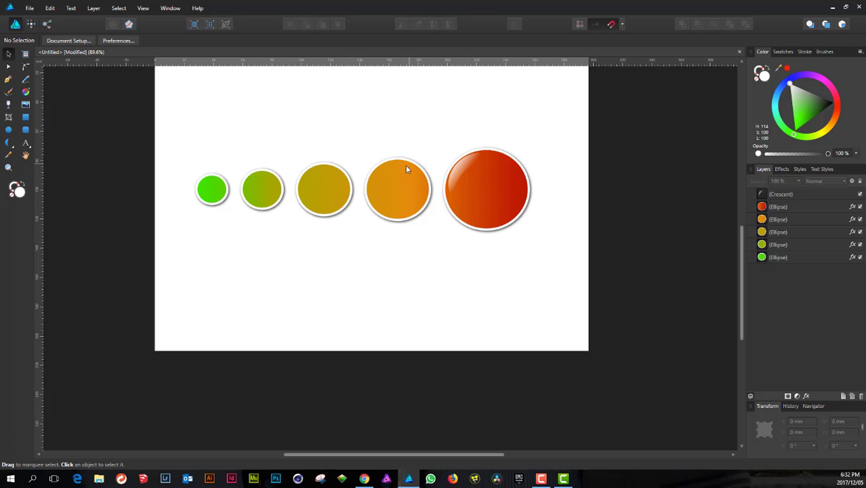
Copy the highlight onto the orange circle, resize it to fit, and make the crescent thinner.
left_click(466, 171)
left_click_drag(464, 170, 382, 199)
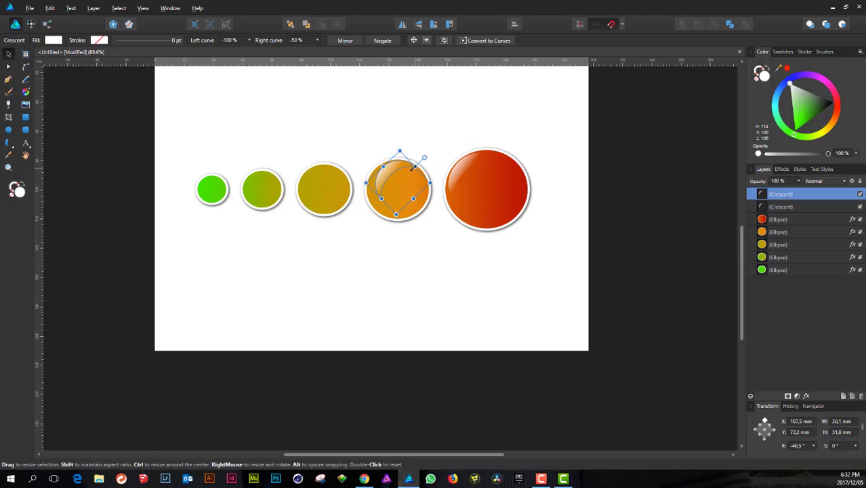
left_click_drag(399, 152, 382, 173)
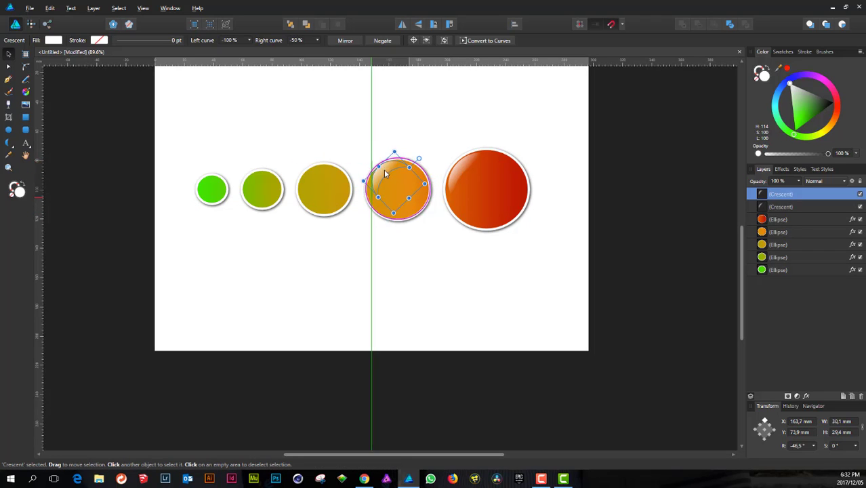
scroll(381, 174, "up", 5)
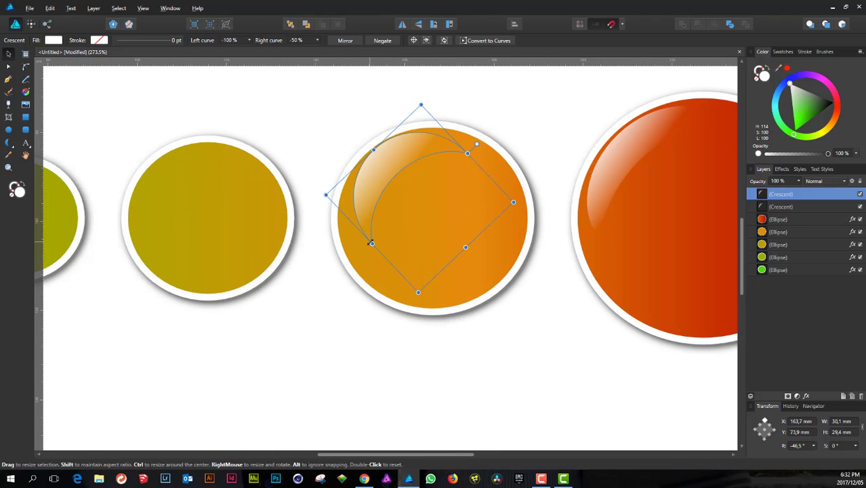
left_click_drag(371, 246, 364, 251)
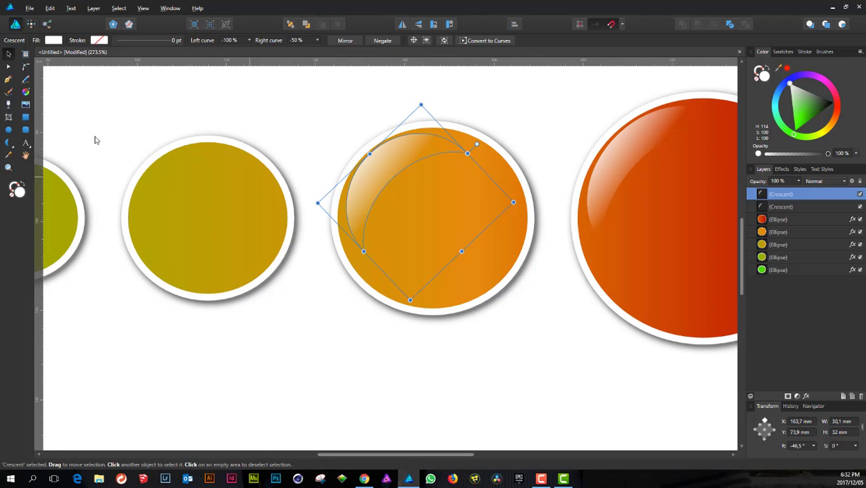
left_click(8, 144)
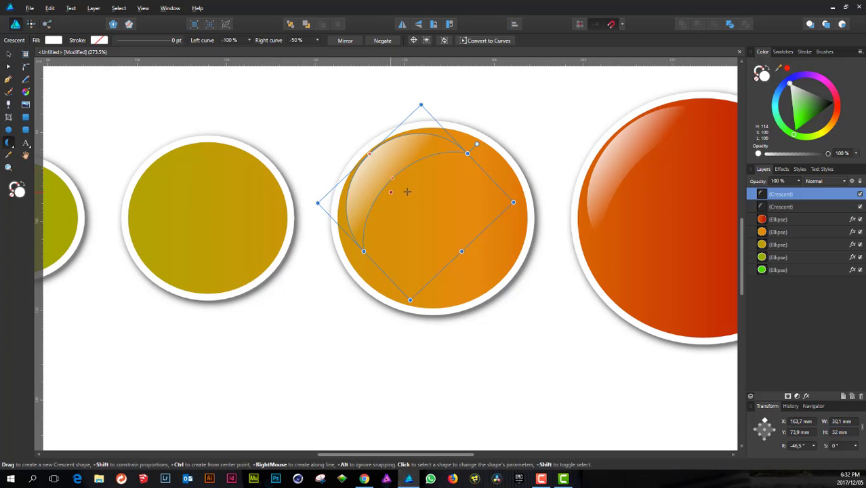
left_click_drag(392, 178, 384, 167)
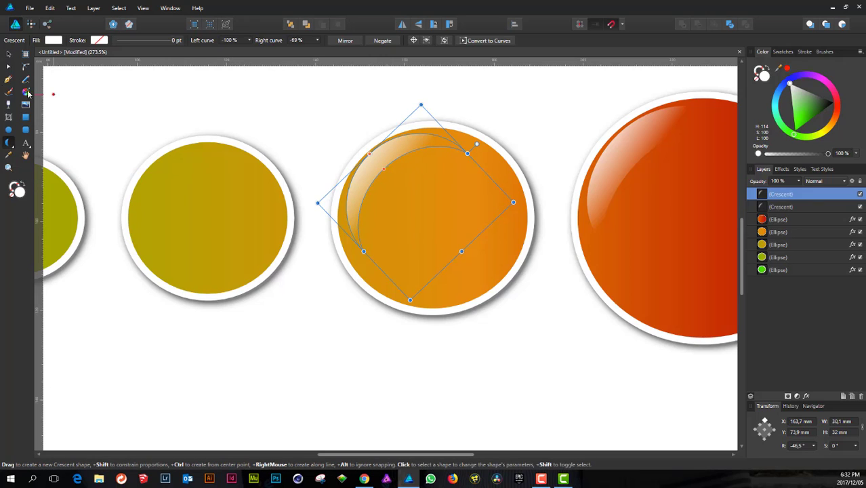
left_click(8, 54)
left_click(286, 118)
scroll(385, 180, "down", 4)
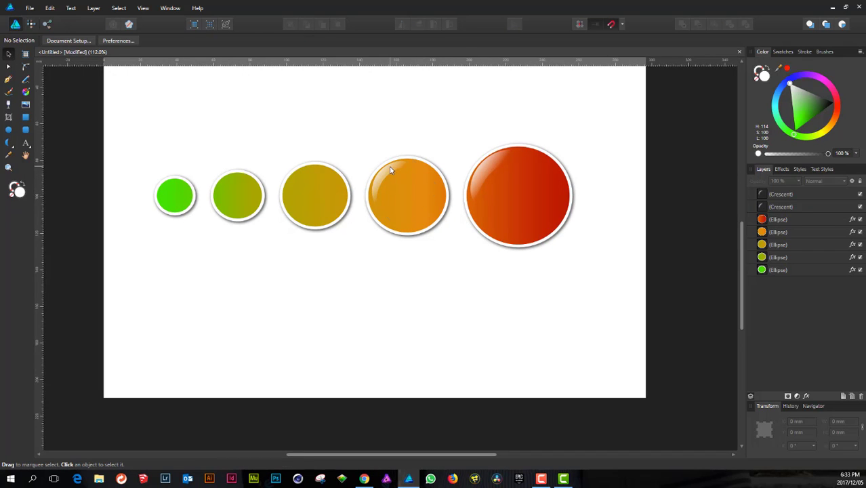
Copy the highlight onto the yellow circle, shrink it, and adjust its inner curve.
left_click(392, 170)
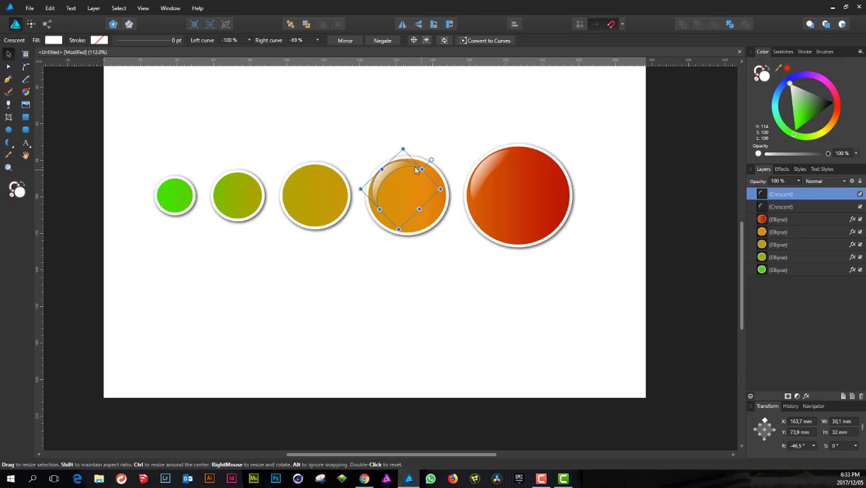
scroll(389, 174, "up", 2)
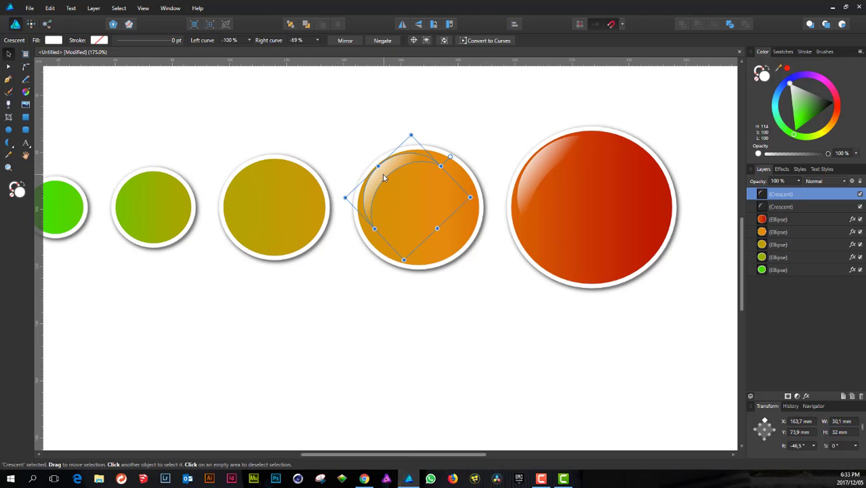
left_click_drag(384, 178, 249, 186)
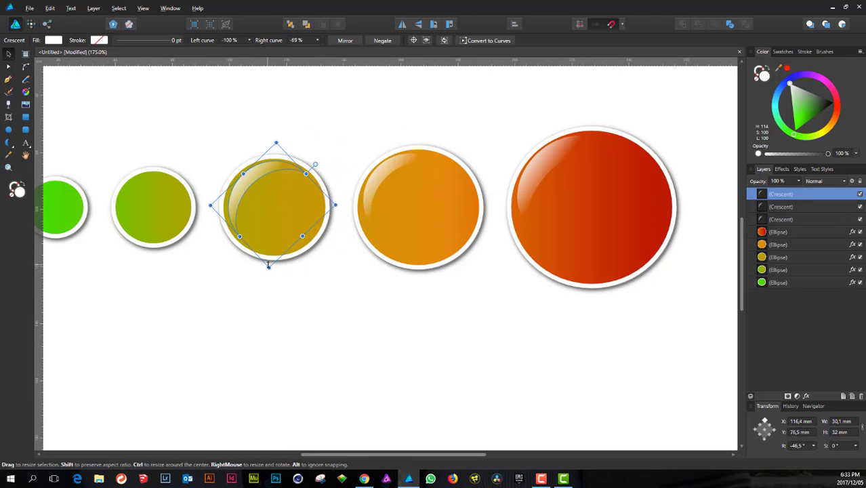
left_click_drag(269, 267, 263, 235)
left_click_drag(261, 180, 252, 175)
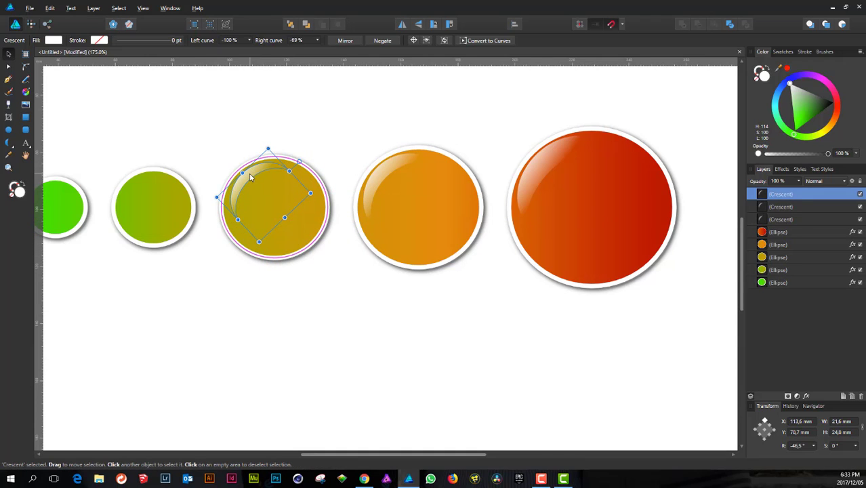
left_click(8, 143)
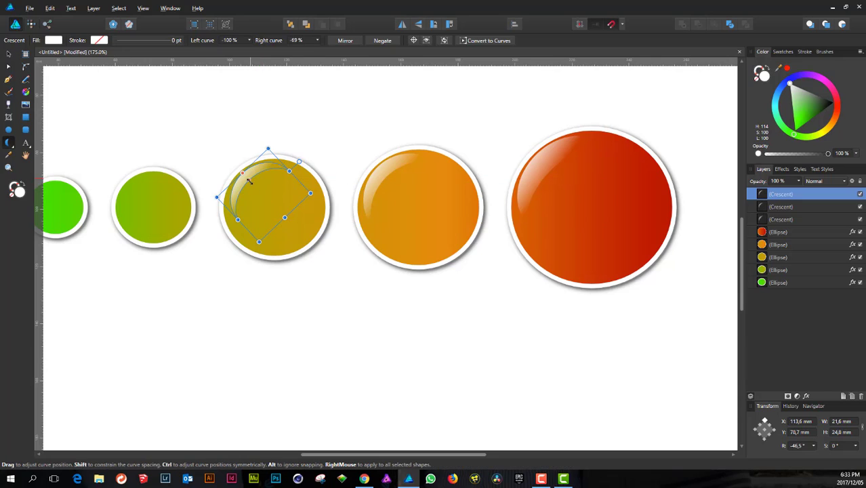
left_click_drag(253, 180, 250, 182)
left_click(8, 54)
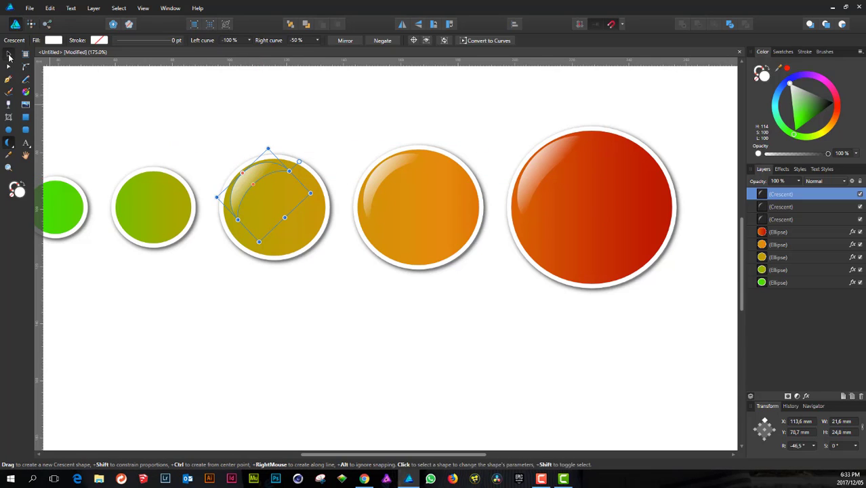
Copy the highlight onto the smallest green circle, shrink it to 11.2 × 13.9 mm, and nudge it into place.
left_click_drag(254, 190, 136, 192)
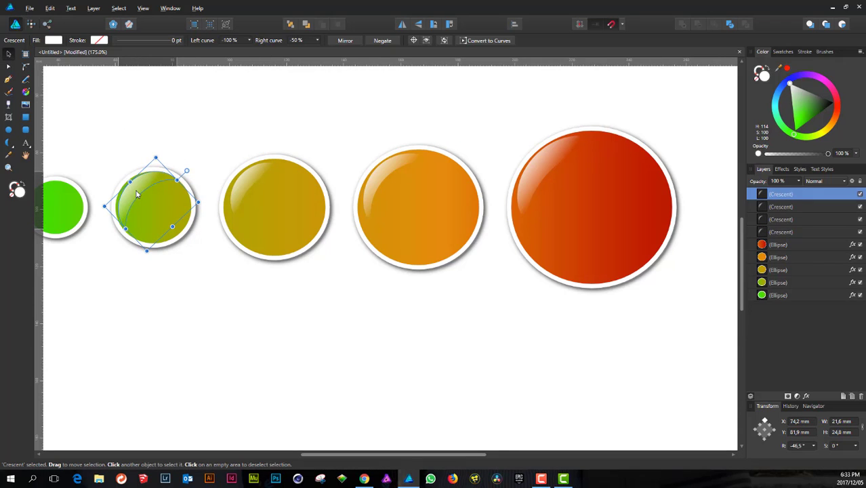
left_click_drag(204, 201, 199, 237)
left_click_drag(206, 277, 211, 258)
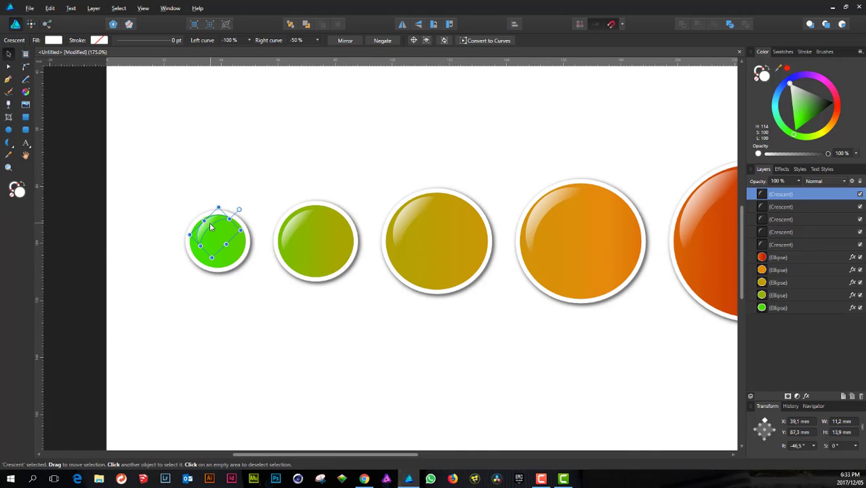
mouse_move(213, 229)
left_mouse_down()
mouse_move(213, 238)
mouse_move(223, 215)
left_mouse_up()
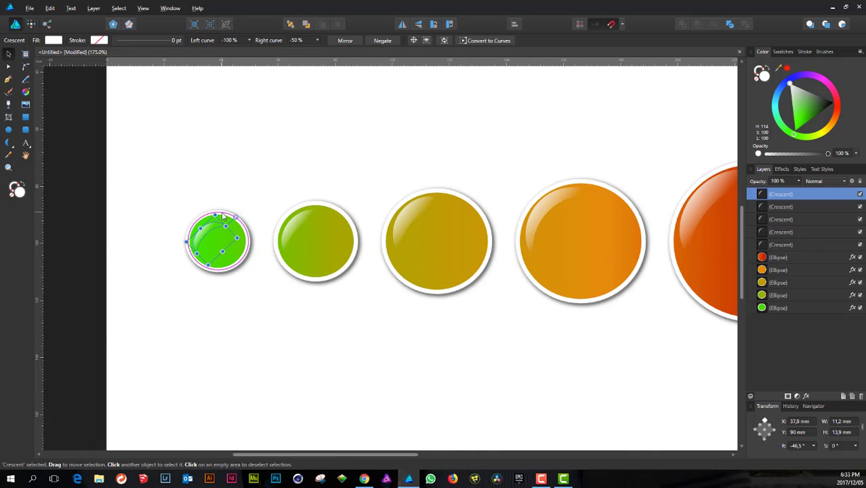
key("Up")
key("Up")
key("Up")
key("Up")
key("Up")
key("Up")
key("Up")
key("Up")
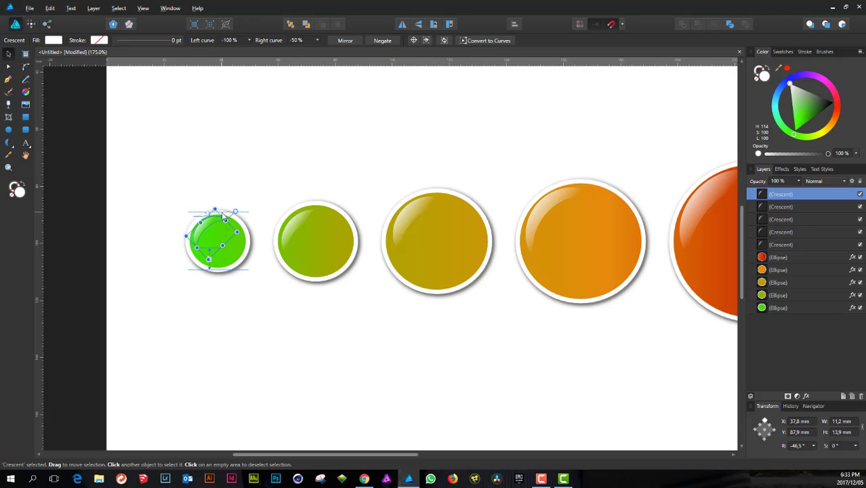
key("Left")
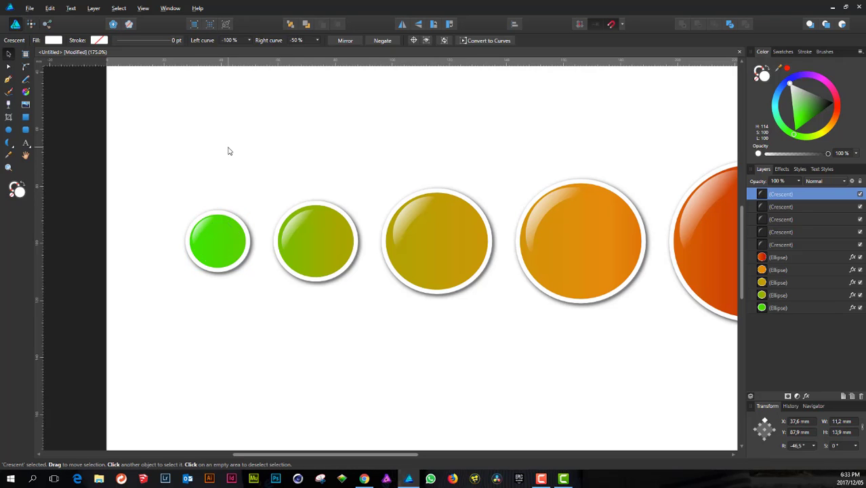
left_click(228, 149)
key("ctrl+0")
scroll(454, 240, "right", 3)
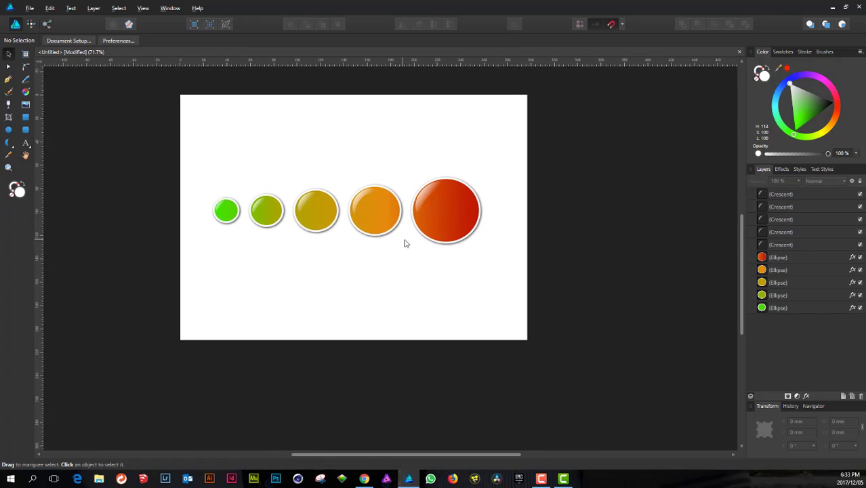
scroll(360, 228, "up", 2)
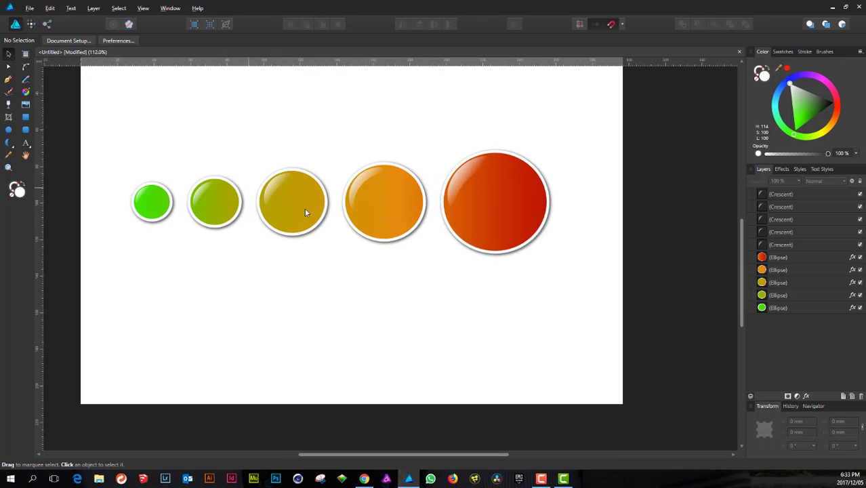
scroll(434, 201, "down", 1)
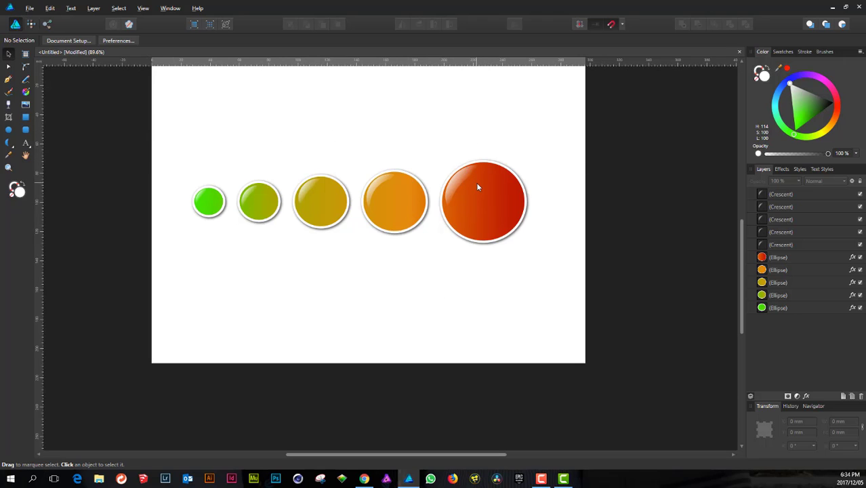
scroll(477, 184, "down", 2)
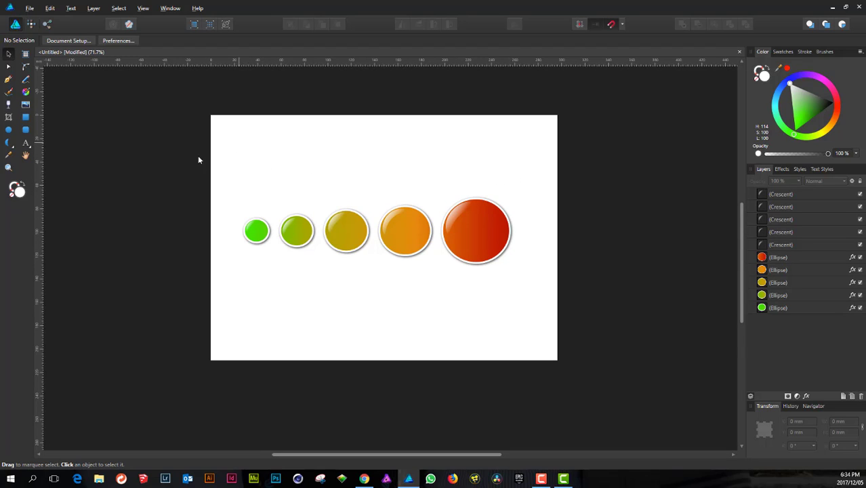
scroll(477, 249, "up", 1)
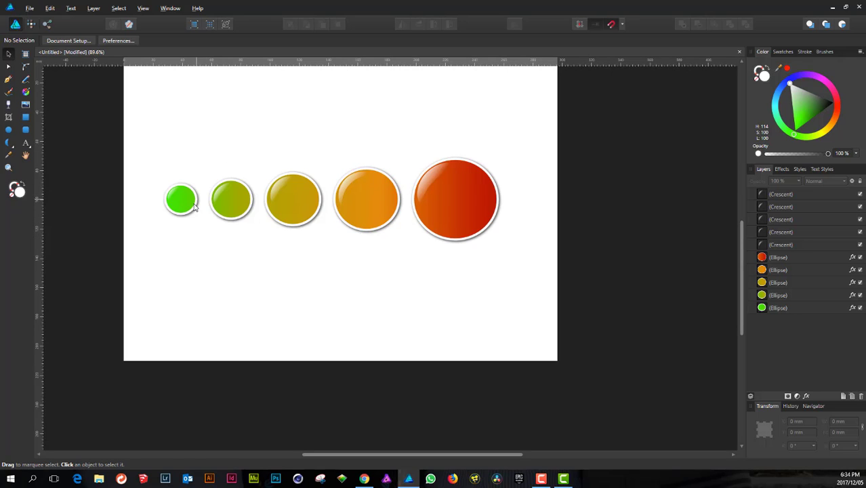
scroll(429, 230, "up", 1)
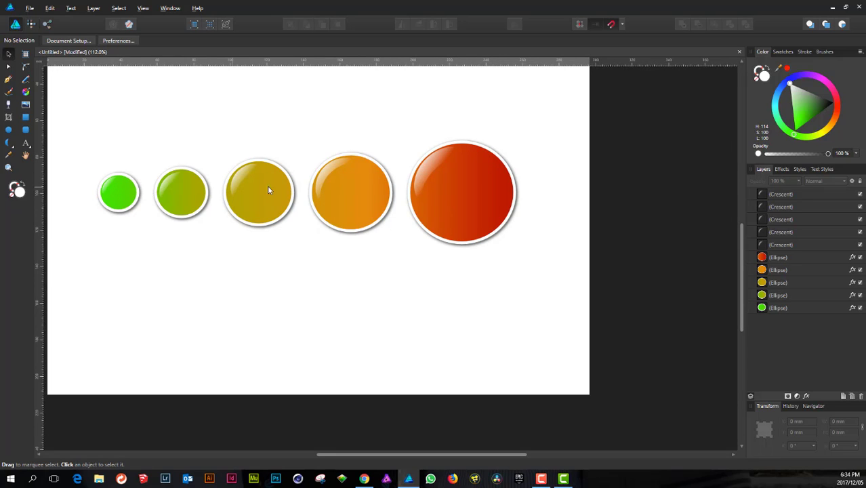
Select the orange circle's crescent highlight.
left_click(429, 168)
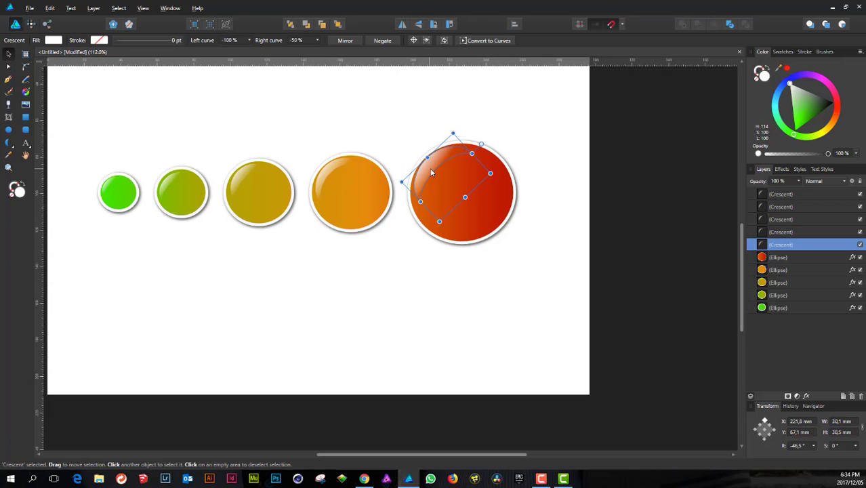
left_click(330, 175)
scroll(330, 174, "up", 1)
scroll(330, 175, "up", 2)
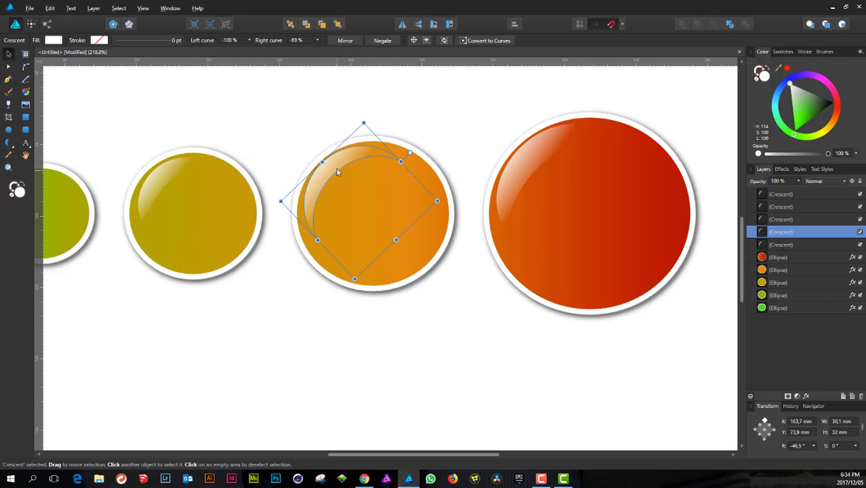
left_click(311, 103)
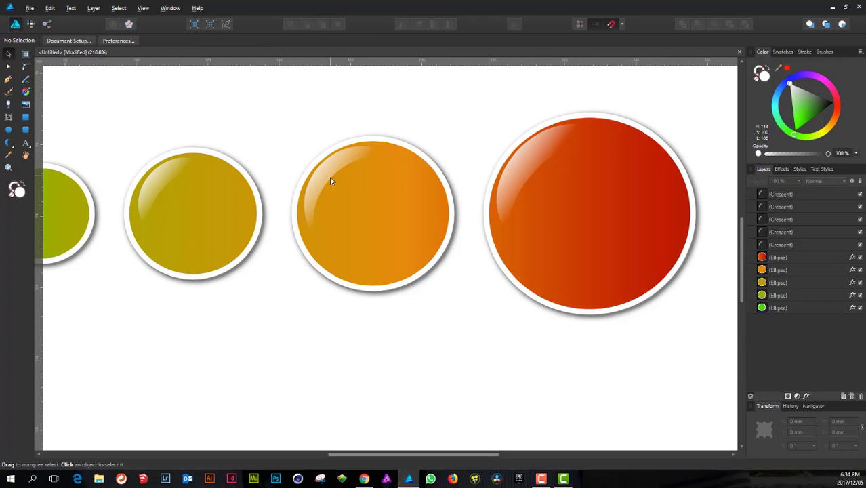
scroll(329, 175, "up", 1)
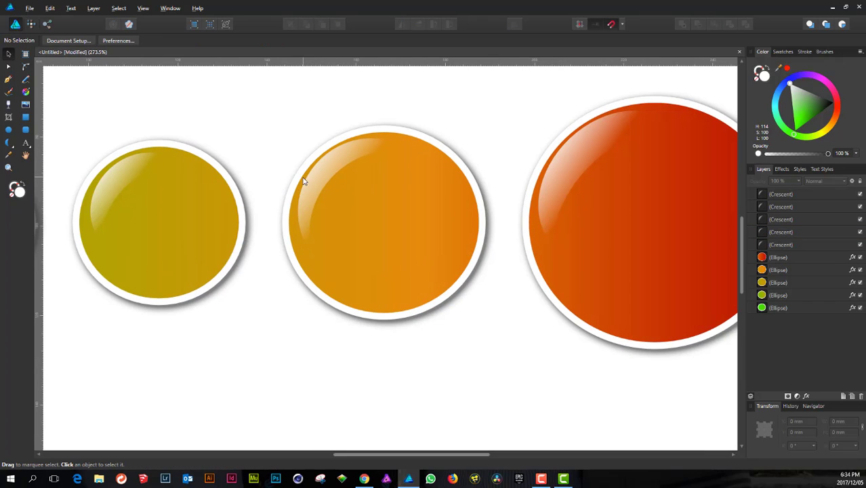
left_click(321, 174)
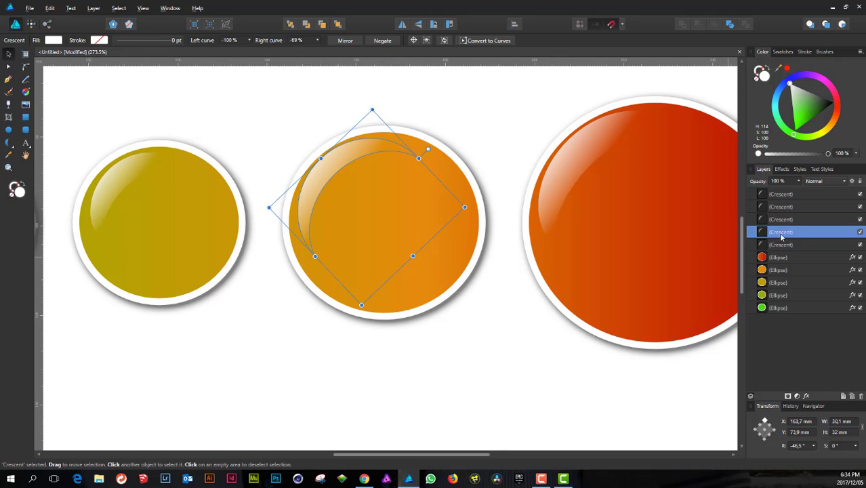
Add a faint 0.3 px Gaussian Blur layer effect to the orange crescent.
left_click(806, 396)
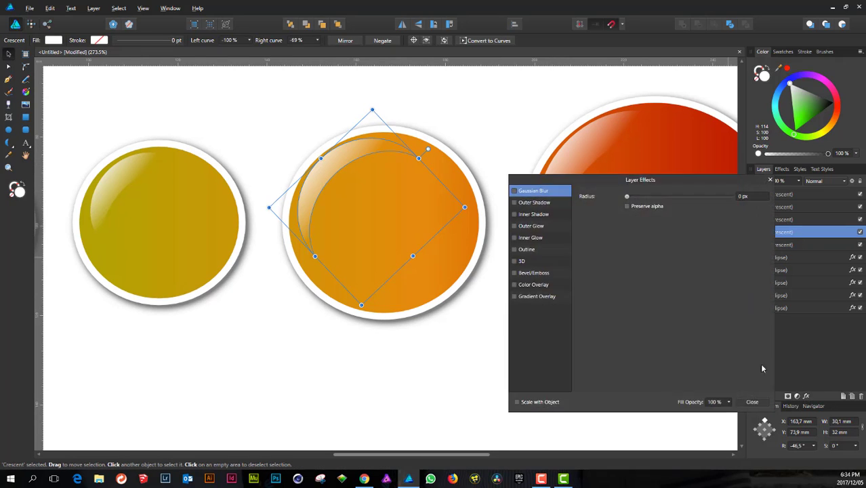
left_click(514, 191)
left_click_drag(627, 197, 634, 197)
left_click(752, 404)
left_click(466, 160)
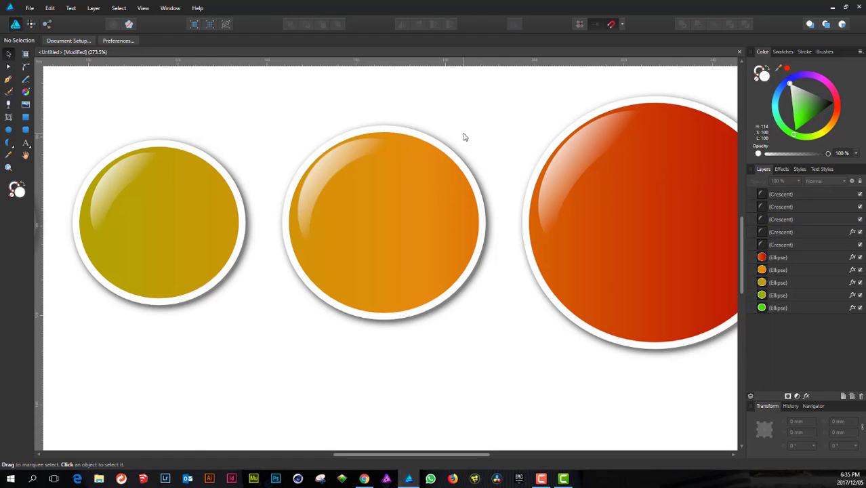
key("ctrl+0")
scroll(434, 150, "down", 2)
scroll(434, 151, "up", 1)
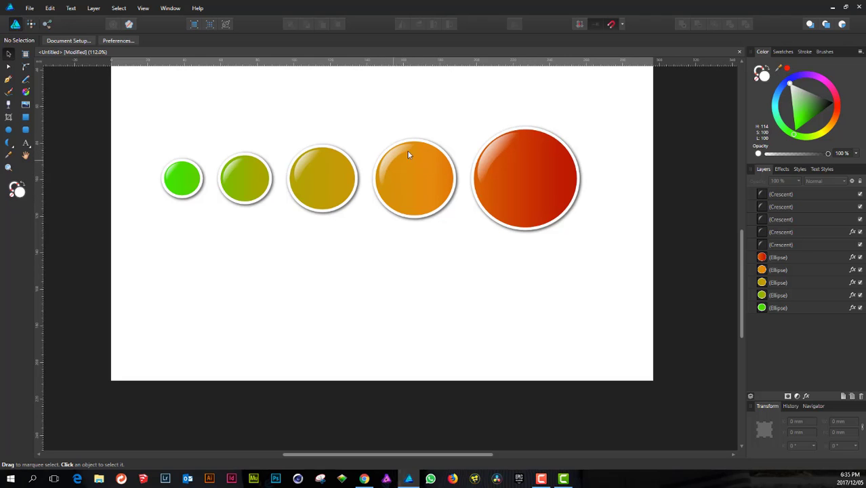
Lower the orange crescent's layer opacity to 75%.
scroll(402, 160, "up", 4)
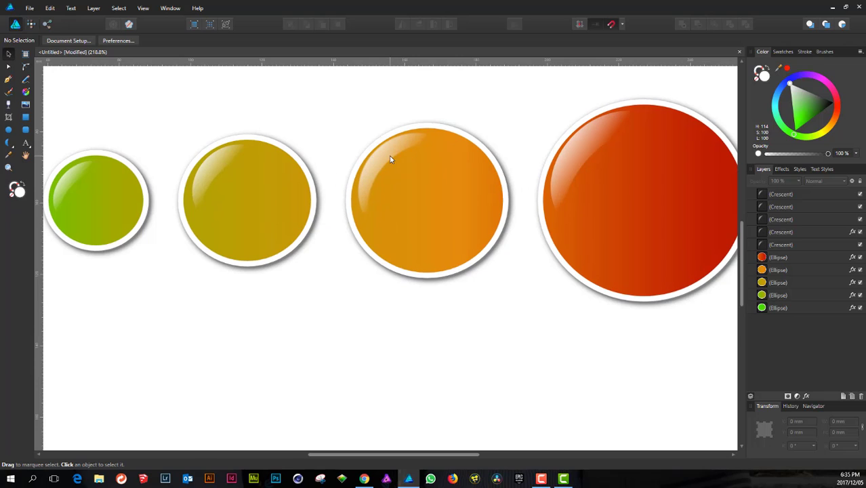
left_click(390, 159)
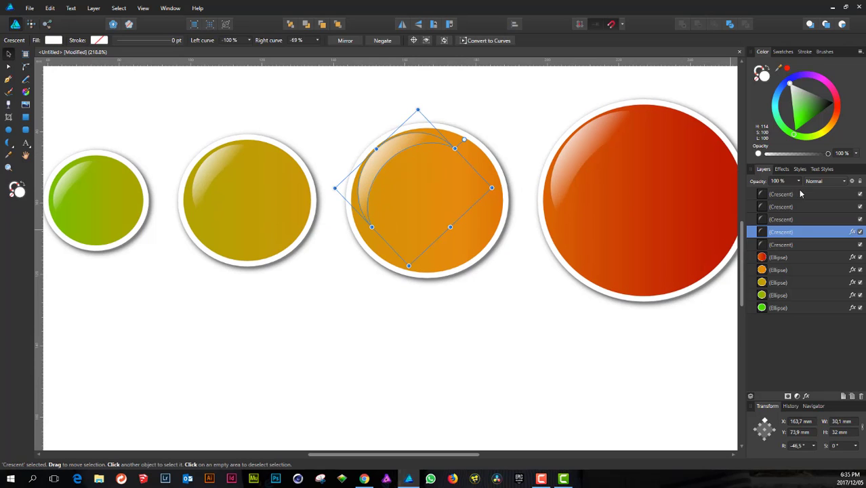
mouse_move(799, 183)
left_mouse_down()
mouse_move(798, 194)
mouse_move(787, 192)
left_mouse_up()
left_click(503, 325)
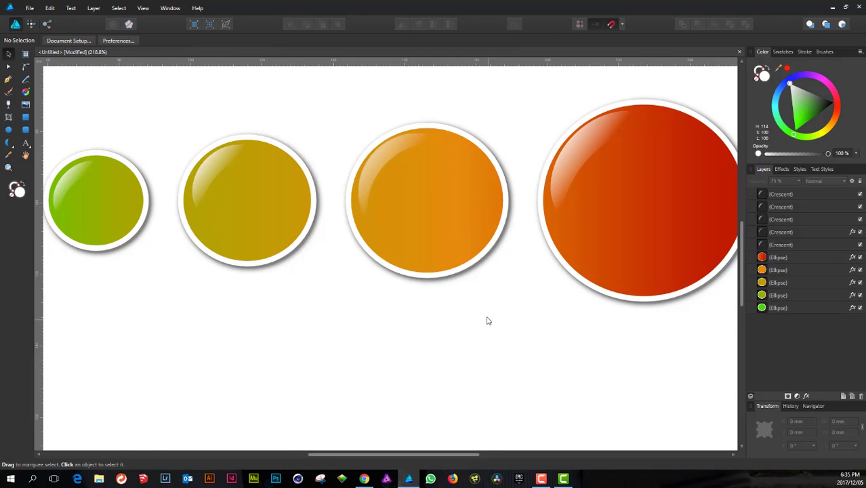
scroll(485, 318, "down", 4)
scroll(481, 313, "down", 3)
scroll(482, 313, "right", 2)
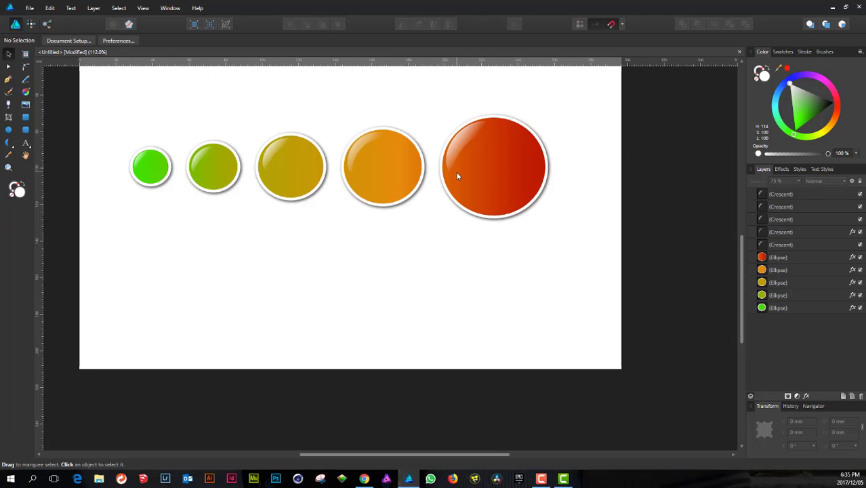
Turn off the Gaussian Blur effect on the orange crescent.
left_click(359, 146)
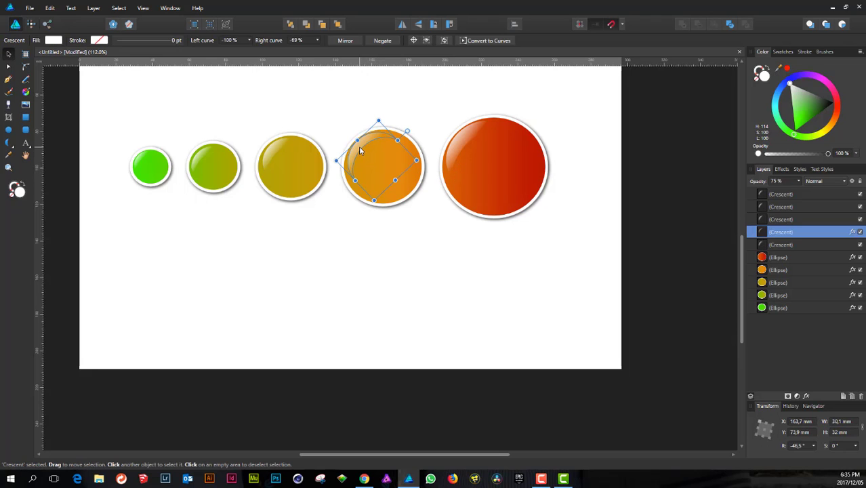
left_click(853, 232)
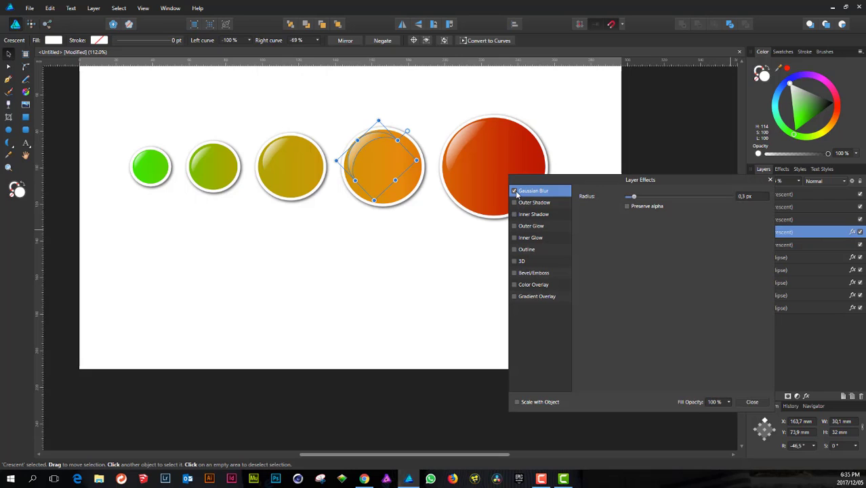
left_click(753, 401)
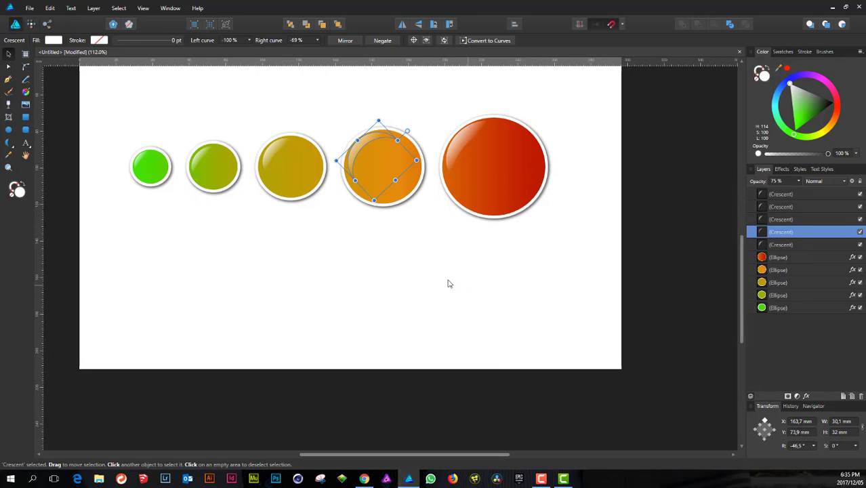
left_click(448, 283)
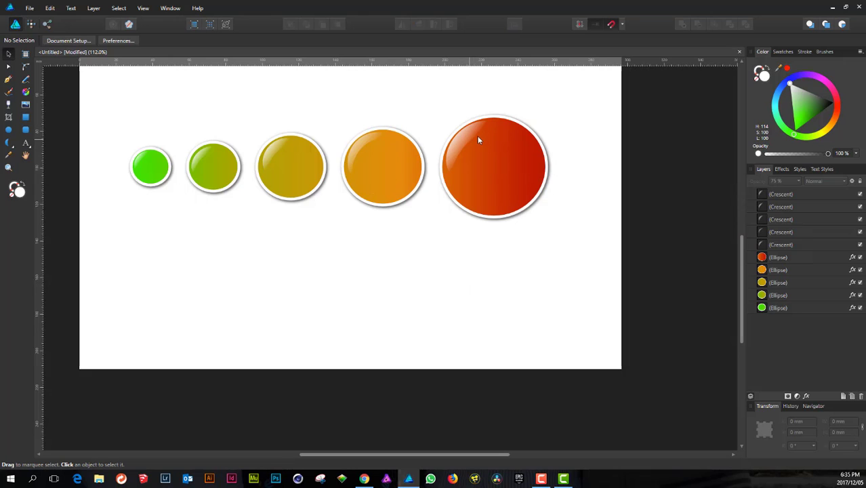
Set the orange crescent's right curve to -50% with the Crescent Tool.
scroll(365, 163, "up", 2)
left_click(355, 134)
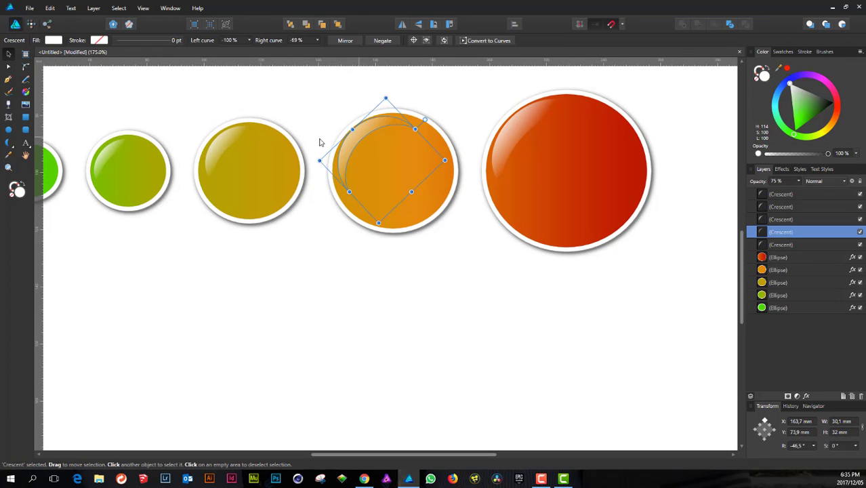
left_click(9, 143)
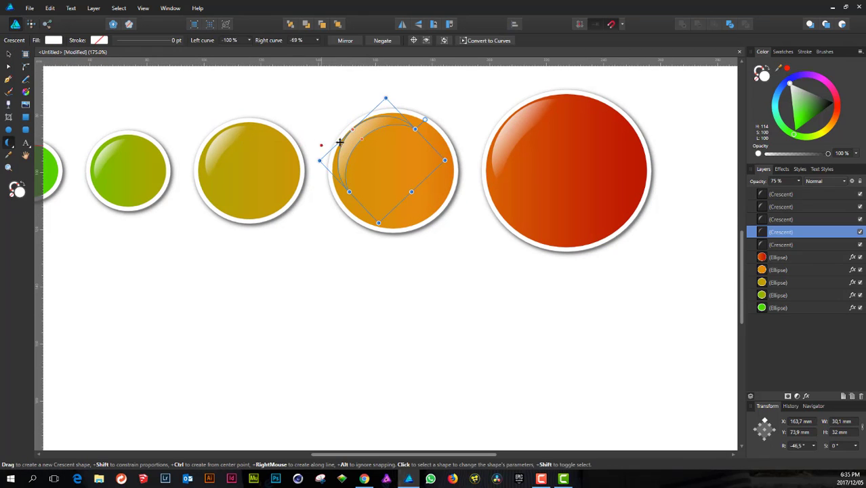
left_click_drag(360, 138, 364, 141)
left_click(8, 54)
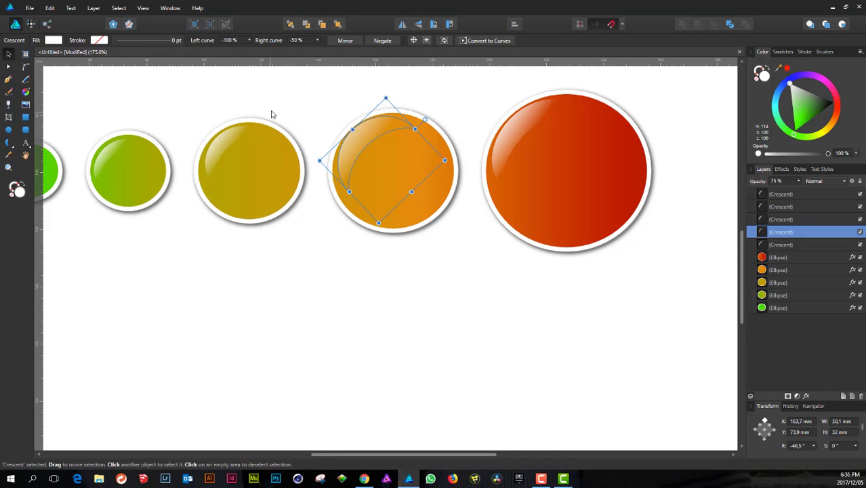
left_click(271, 114)
scroll(456, 240, "down", 4)
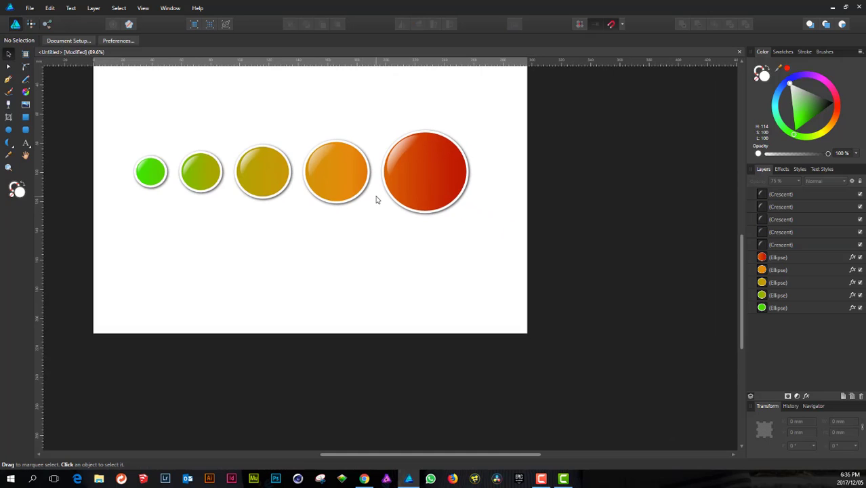
scroll(377, 199, "up", 3)
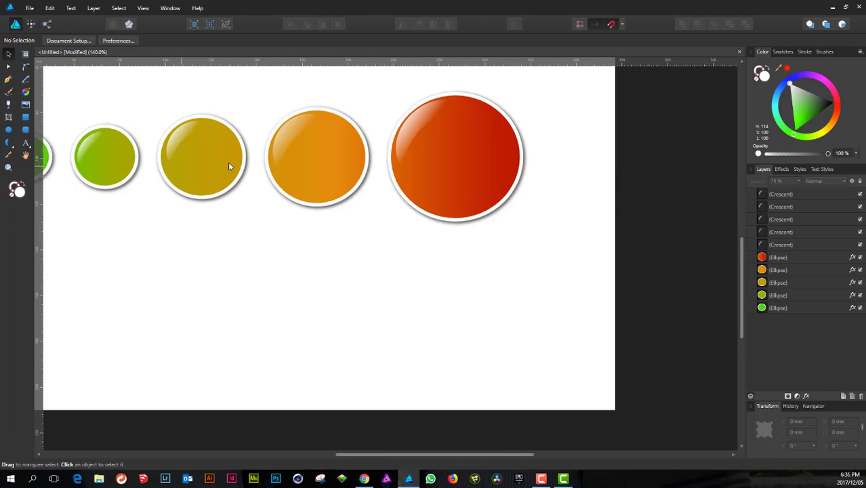
scroll(227, 162, "left", 3)
scroll(228, 162, "up", 1)
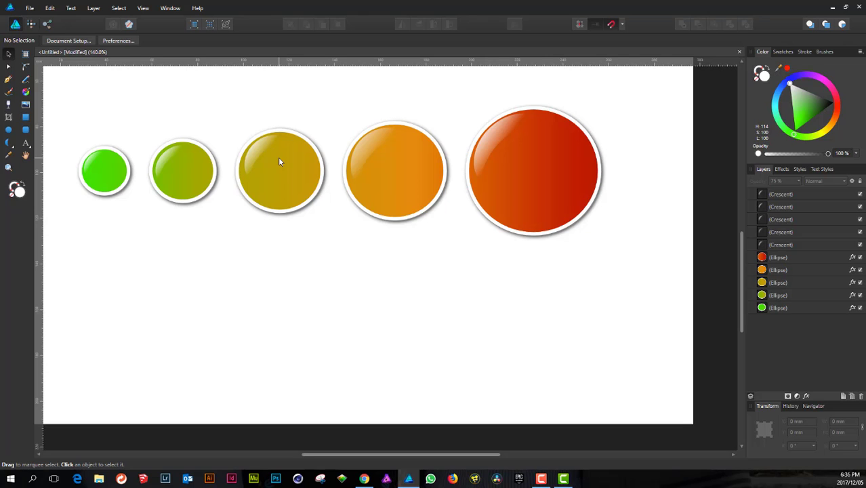
scroll(310, 180, "down", 2)
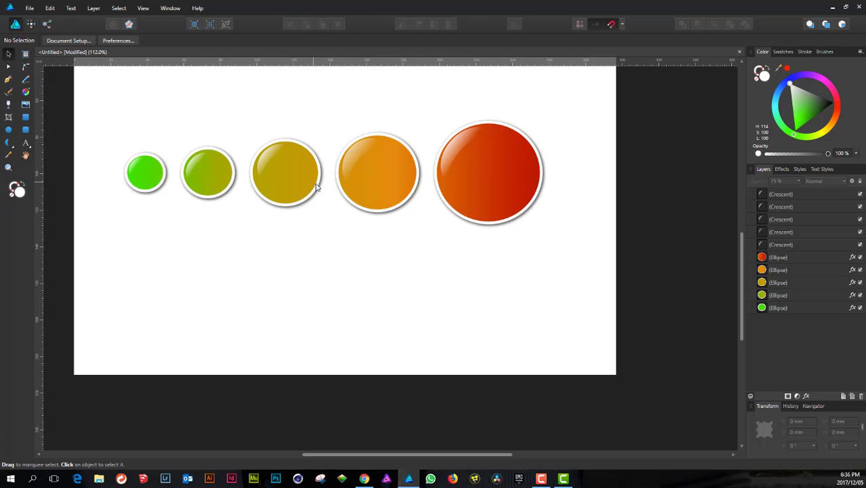
left_click_drag(379, 232, 368, 241)
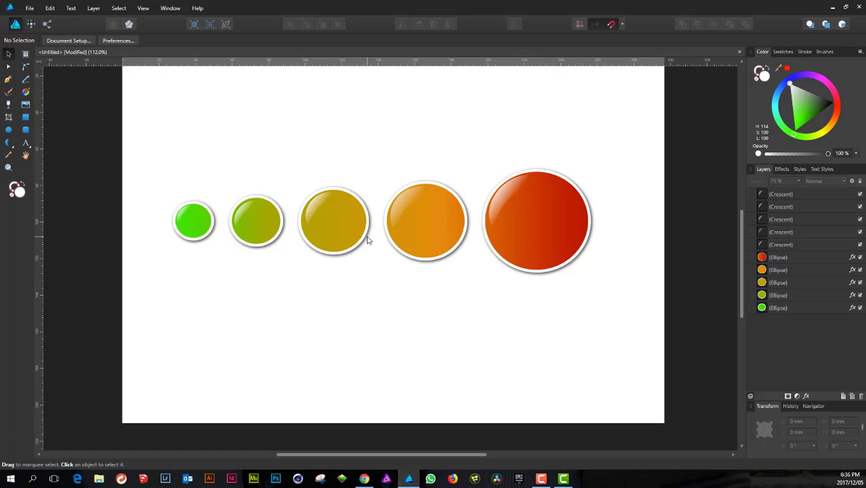